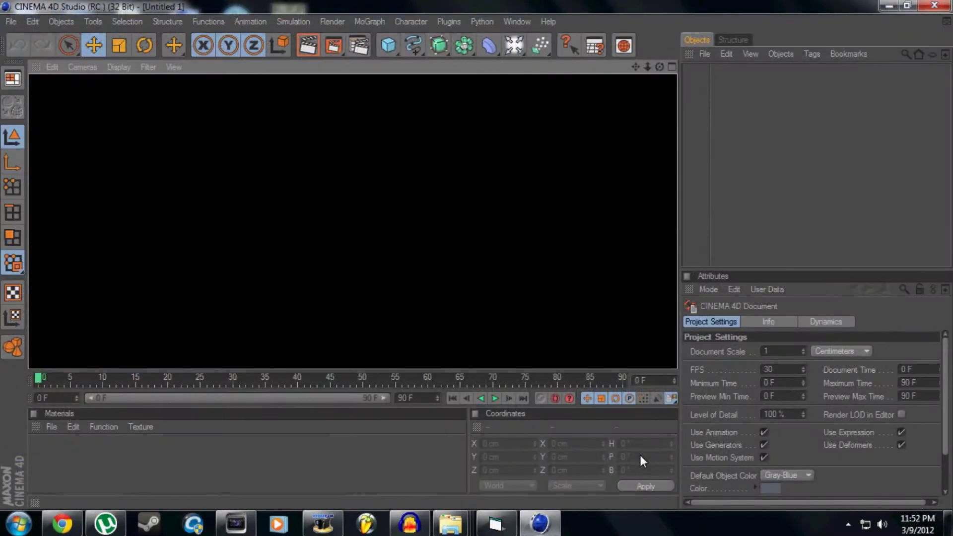
# Explore the viewport by zooming, orbiting and panning the perspective view and toggling between the four-view layout and the single view
pyautogui.scroll(-5, 347, 217)
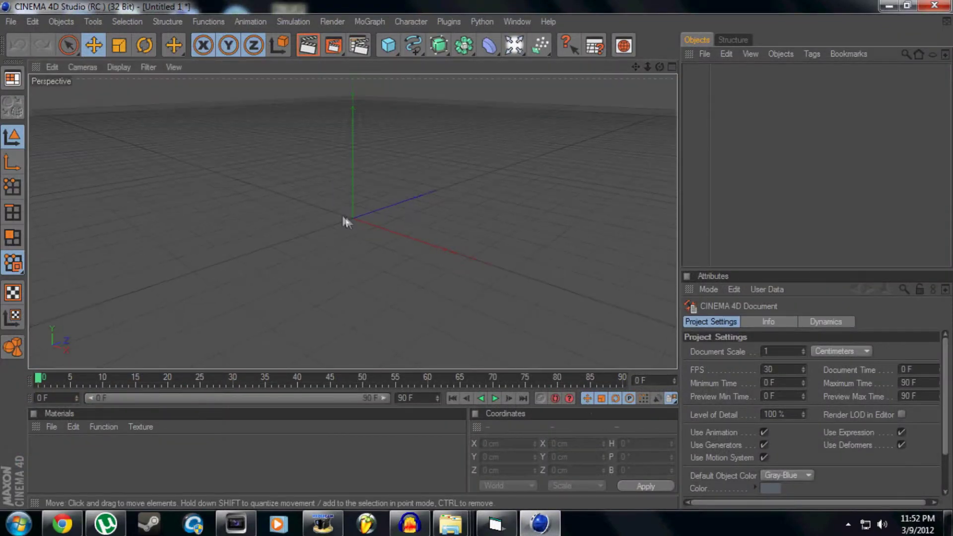
pyautogui.scroll(-2, 439, 214)
pyautogui.scroll(3, 450, 142)
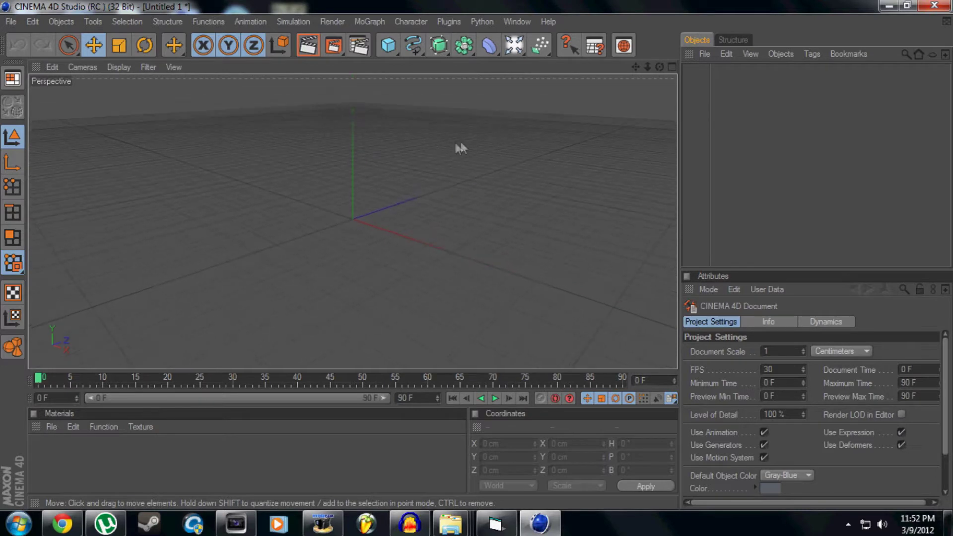
pyautogui.scroll(-2, 471, 144)
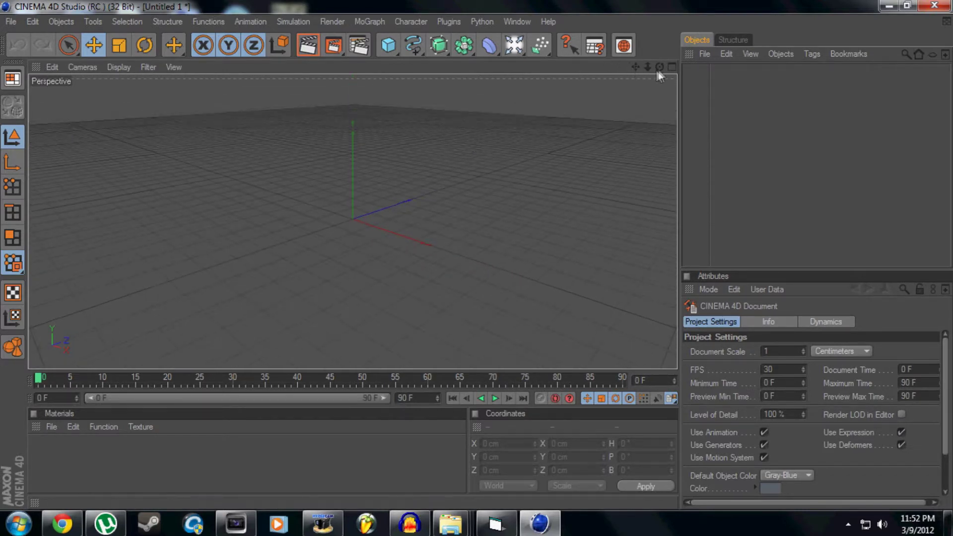
pyautogui.moveTo(659, 66)
pyautogui.mouseDown()
pyautogui.moveTo(636, 68)
pyautogui.moveTo(740, 84)
pyautogui.moveTo(658, 70)
pyautogui.mouseUp()
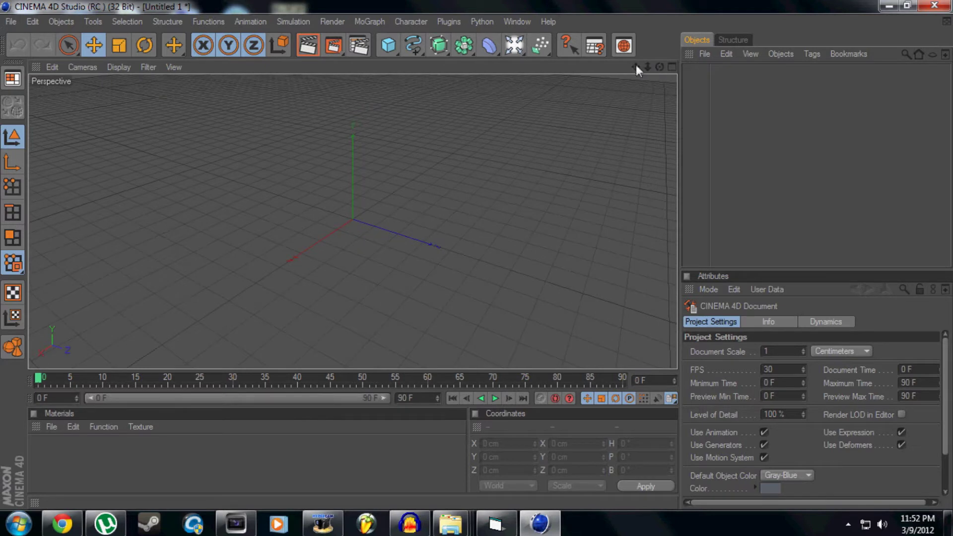
pyautogui.moveTo(638, 66); pyautogui.dragTo(648, 117)
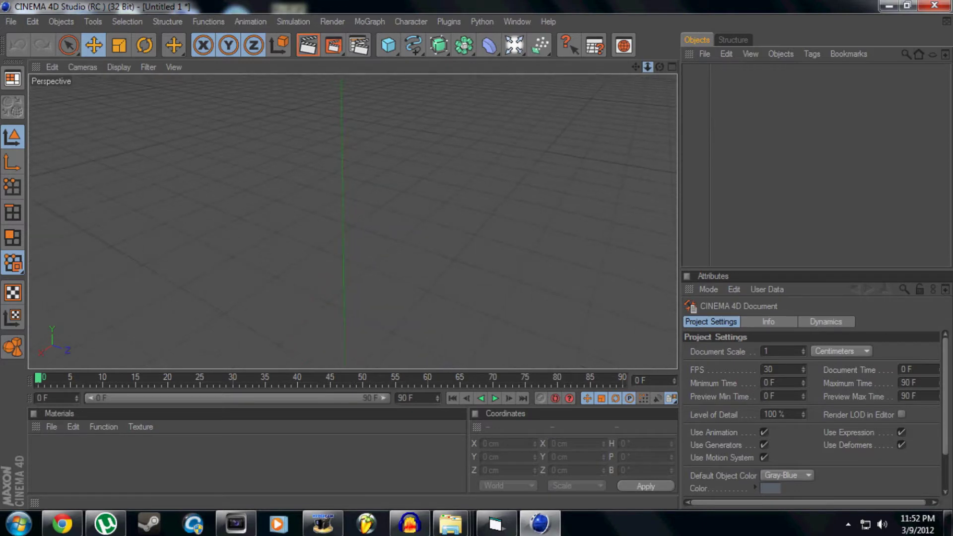
pyautogui.click(668, 67)
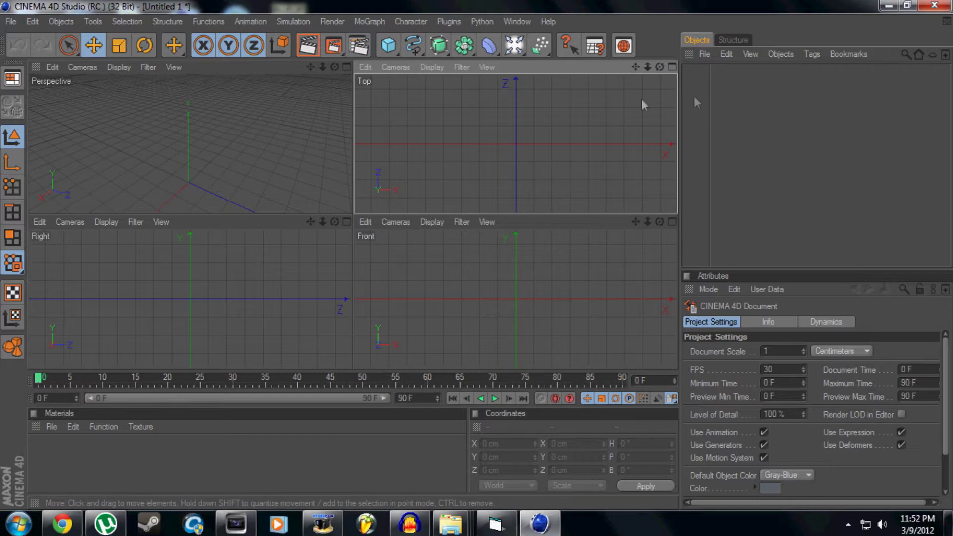
pyautogui.middleClick(198, 150)
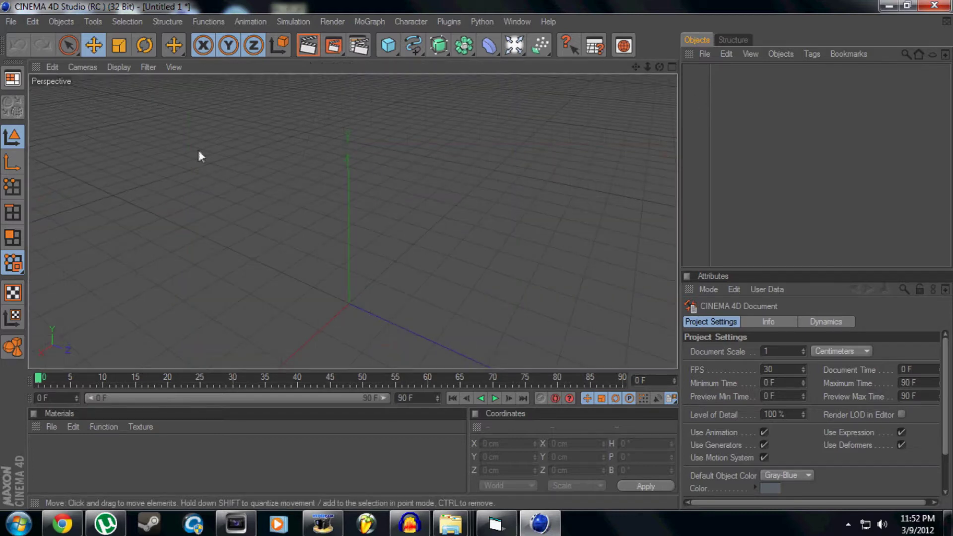
pyautogui.moveTo(659, 66); pyautogui.dragTo(611, 72)
pyautogui.keyDown('alt'); pyautogui.moveTo(314, 228); pyautogui.dragTo(149, 230); pyautogui.keyUp('alt')
pyautogui.keyDown('alt'); pyautogui.moveTo(416, 188); pyautogui.dragTo(447, 185); pyautogui.keyUp('alt')
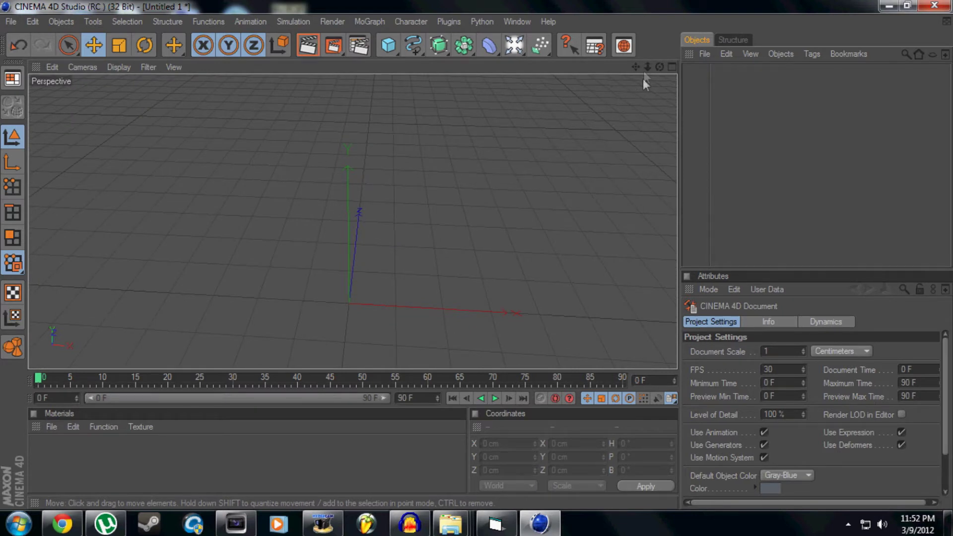
pyautogui.moveTo(660, 67); pyautogui.dragTo(586, 70)
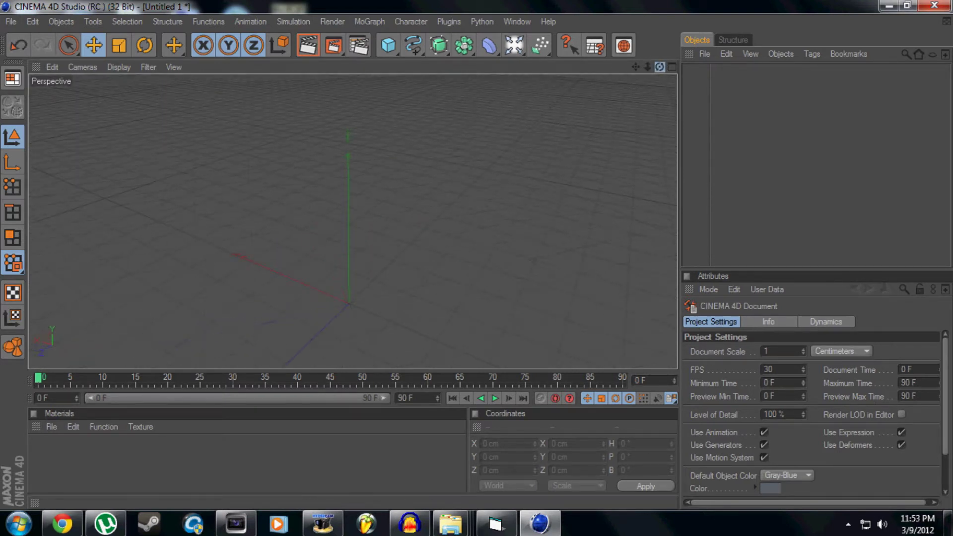
pyautogui.moveTo(660, 67); pyautogui.dragTo(698, 67)
pyautogui.middleClick(407, 166)
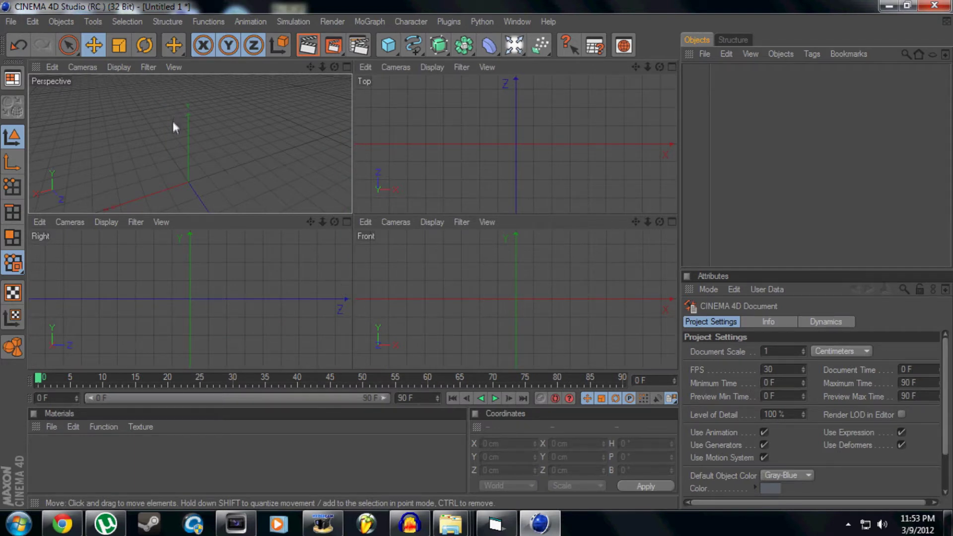
pyautogui.middleClick(216, 130)
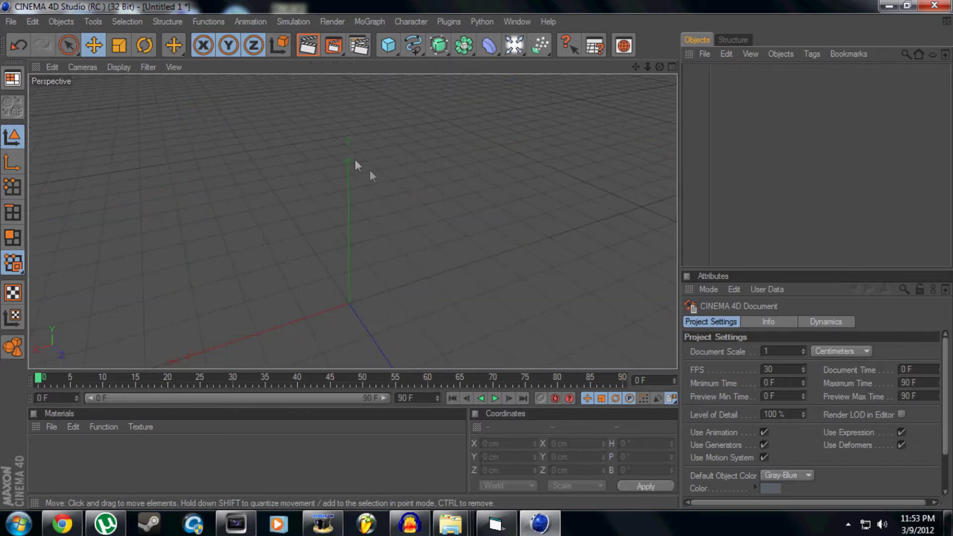
pyautogui.moveTo(659, 66)
pyautogui.mouseDown()
pyautogui.moveTo(720, 69)
pyautogui.moveTo(645, 67)
pyautogui.moveTo(670, 59)
pyautogui.moveTo(715, 61)
pyautogui.moveTo(710, 69)
pyautogui.moveTo(685, 62)
pyautogui.moveTo(643, 73)
pyautogui.mouseUp()
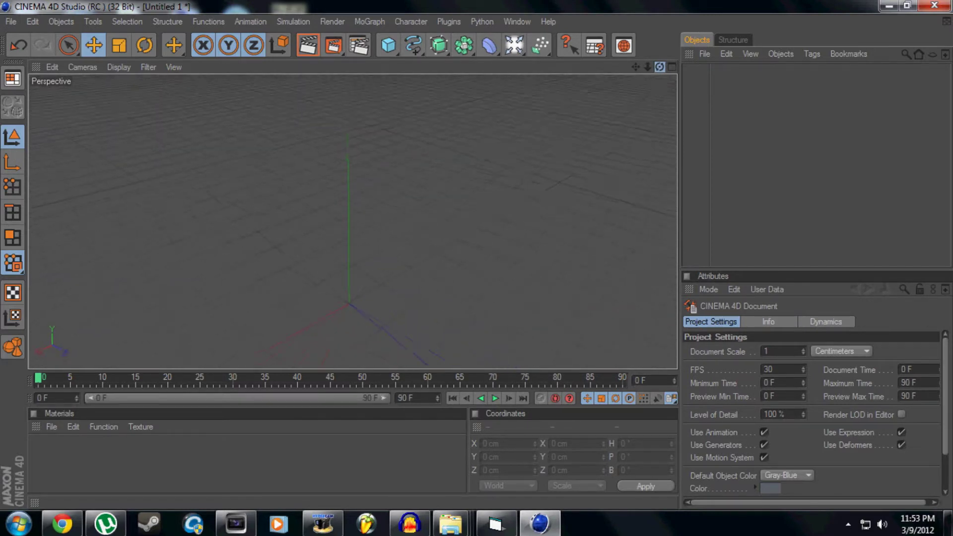
# Try out a helix spline raised about 347 cm along Y, and delete it
pyautogui.click(391, 47)
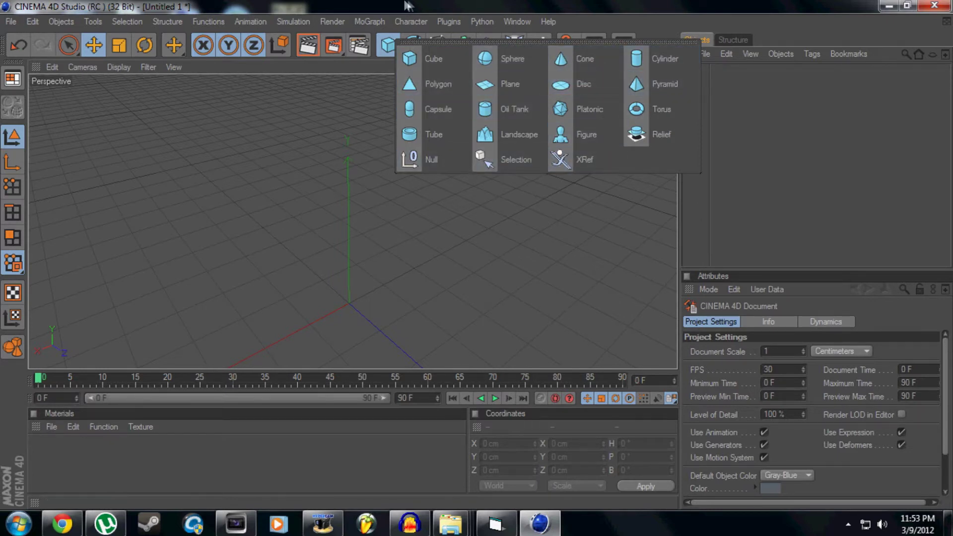
pyautogui.click(411, 47)
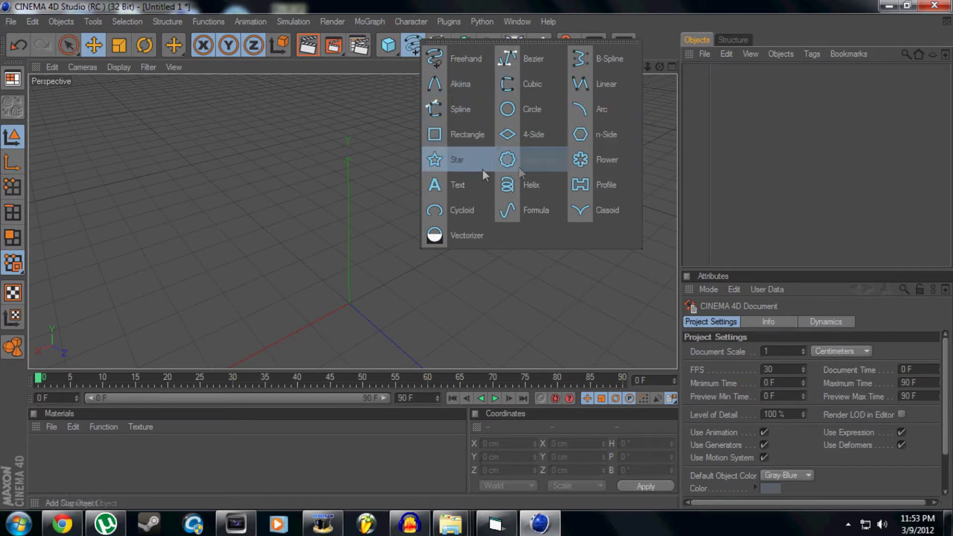
pyautogui.click(545, 194)
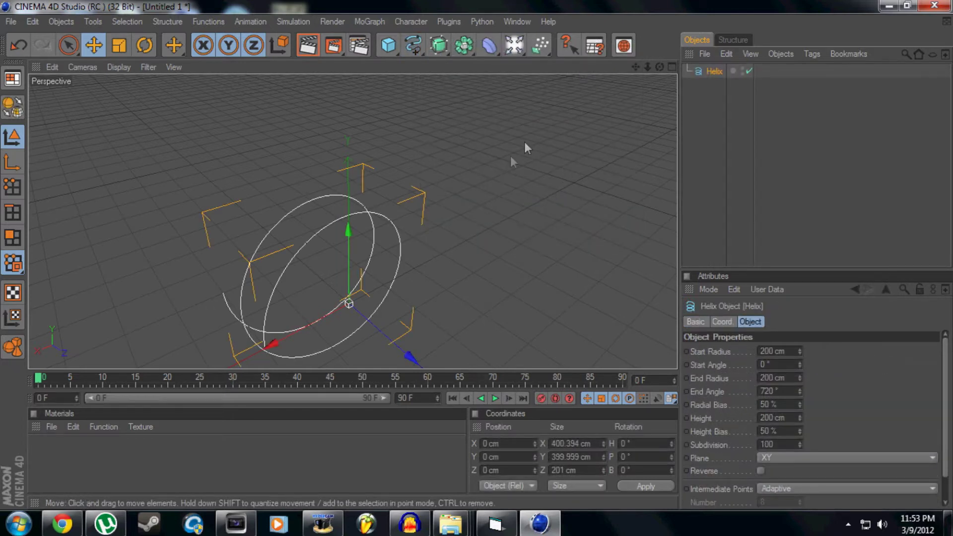
pyautogui.moveTo(349, 293); pyautogui.dragTo(389, 250)
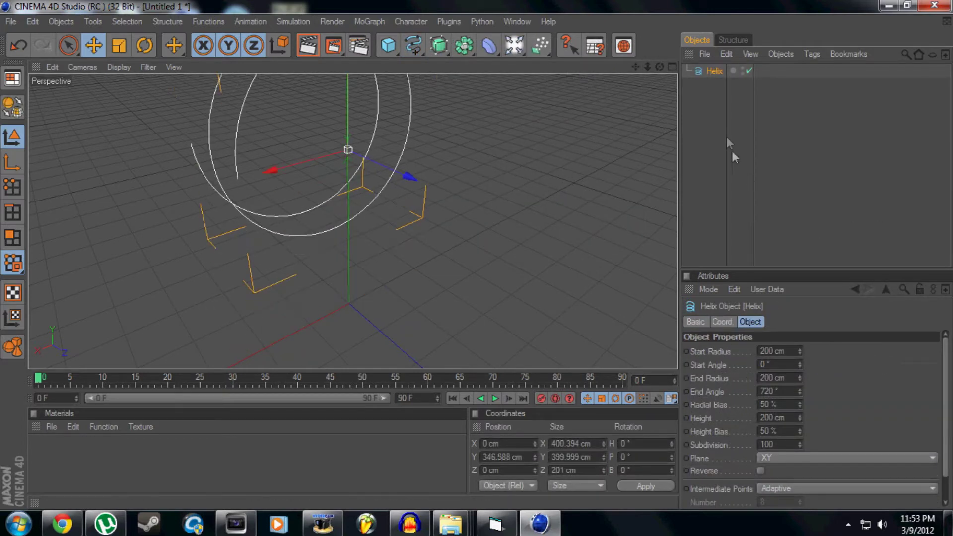
pyautogui.press('Delete')
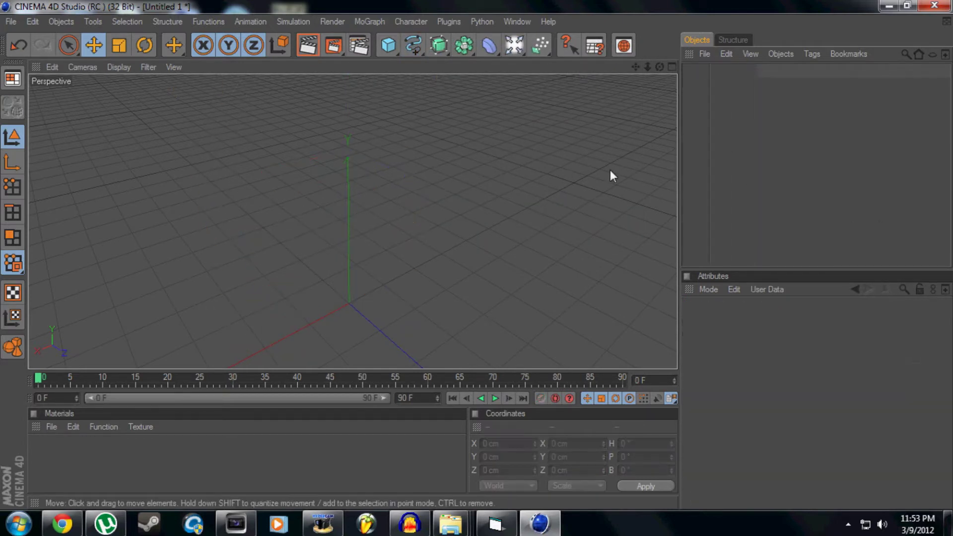
# Add a text spline raised about 208 cm along Y and set its text to "adjhfajksdf"
pyautogui.click(414, 47)
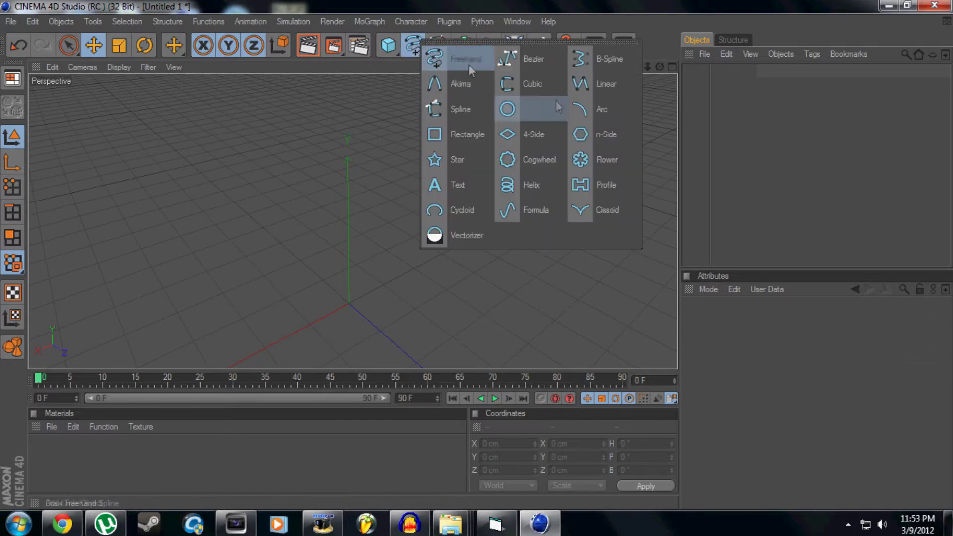
pyautogui.click(472, 186)
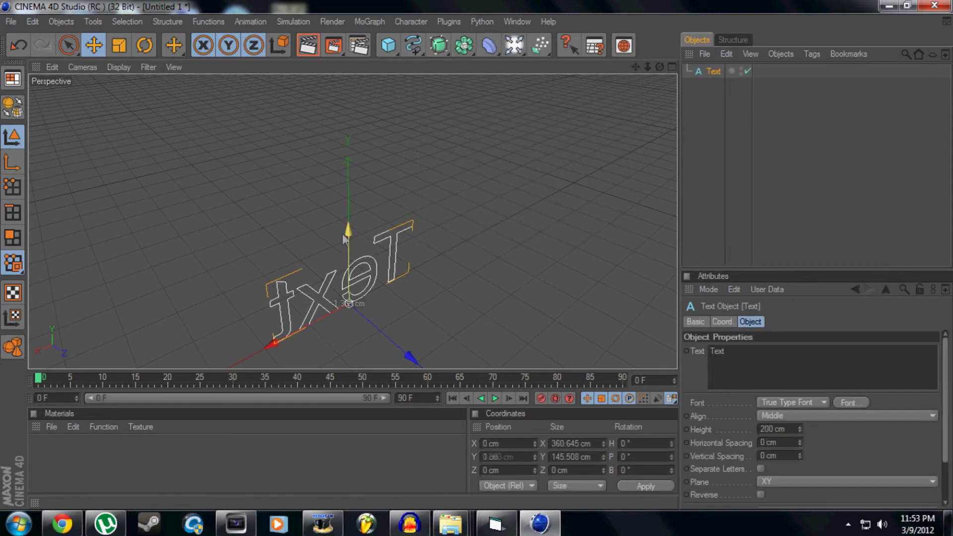
pyautogui.moveTo(345, 238); pyautogui.dragTo(345, 154)
pyautogui.doubleClick(716, 351)
pyautogui.write('adjhfajksdf')
pyautogui.click(845, 326)
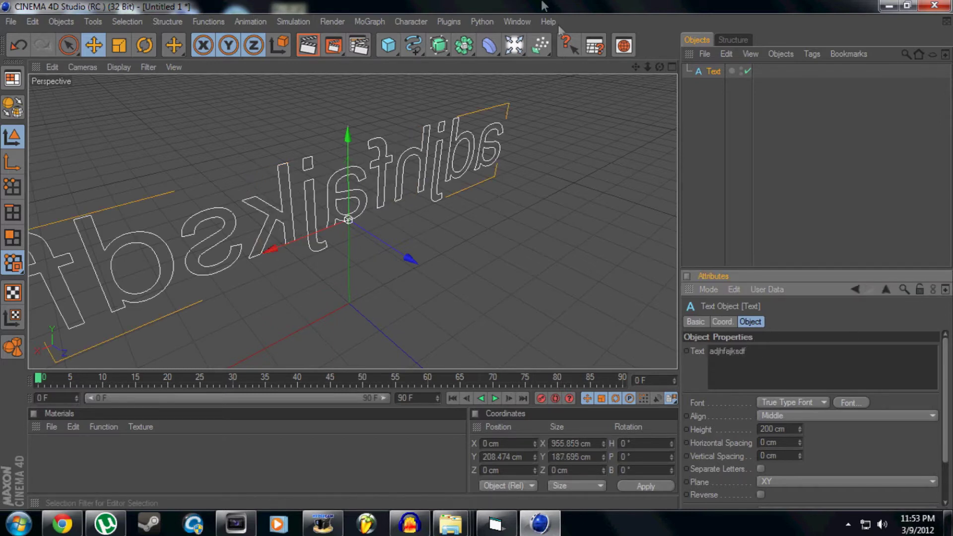
# Render the active view with the text spline seen from its readable side, and deselect the spline
pyautogui.moveTo(660, 67); pyautogui.dragTo(839, 72)
pyautogui.click(308, 45)
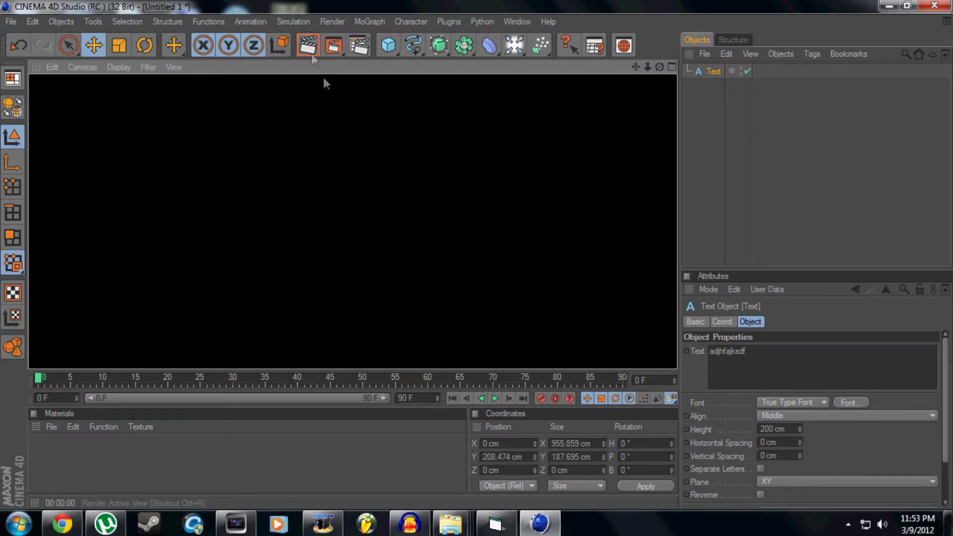
pyautogui.click(791, 137)
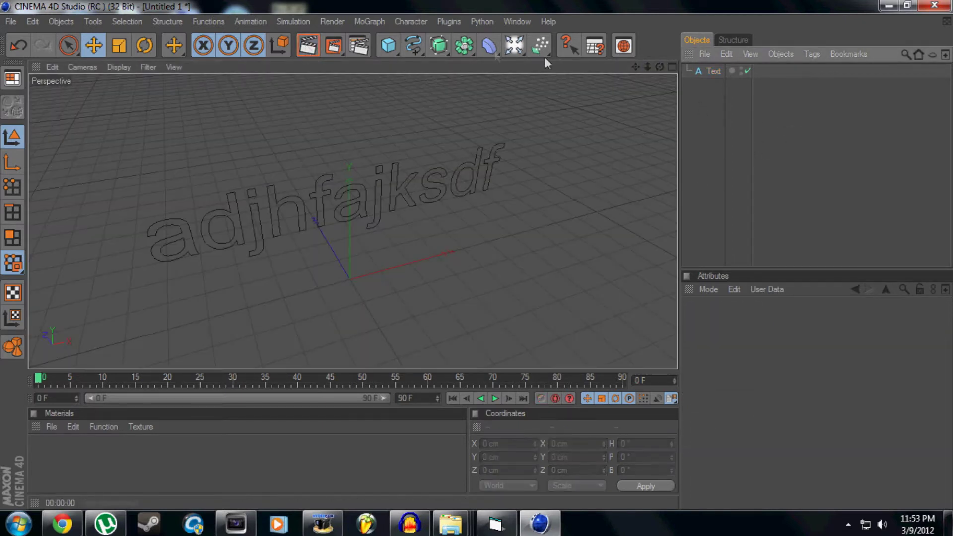
# Add an Extrude NURBS object and nest the text spline under it
pyautogui.click(435, 52)
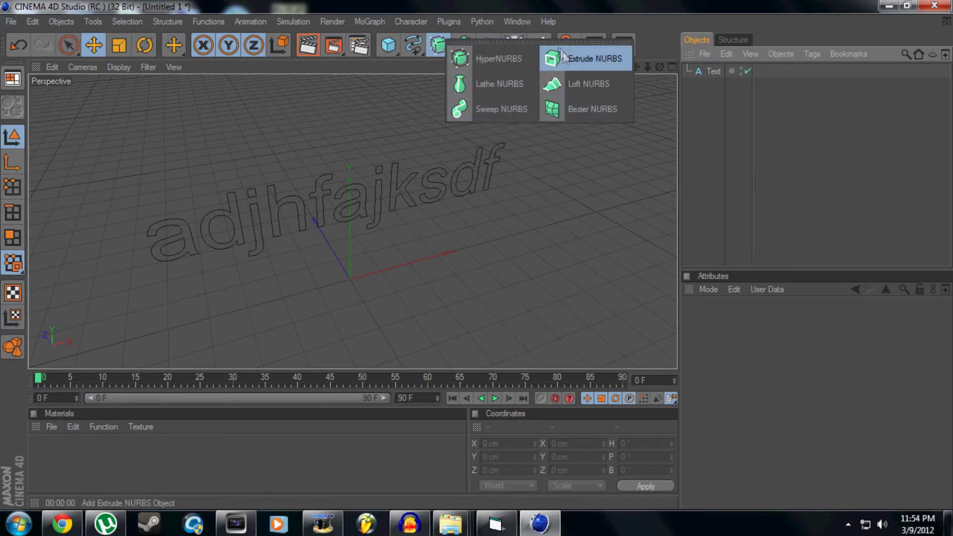
pyautogui.click(580, 60)
pyautogui.moveTo(719, 86); pyautogui.dragTo(720, 69)
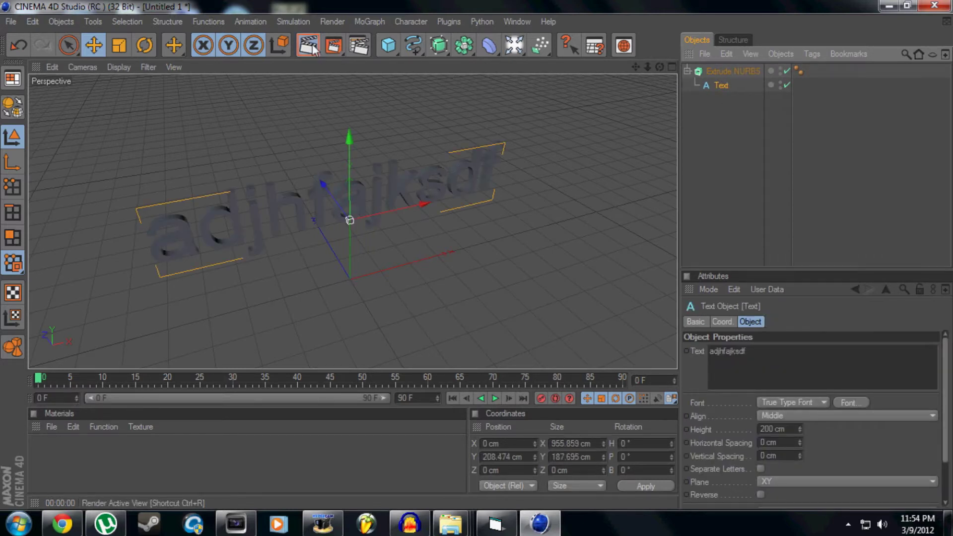
# Render the extruded text in the active view and delete the Extrude NURBS object together with its text
pyautogui.click(312, 47)
pyautogui.click(730, 72)
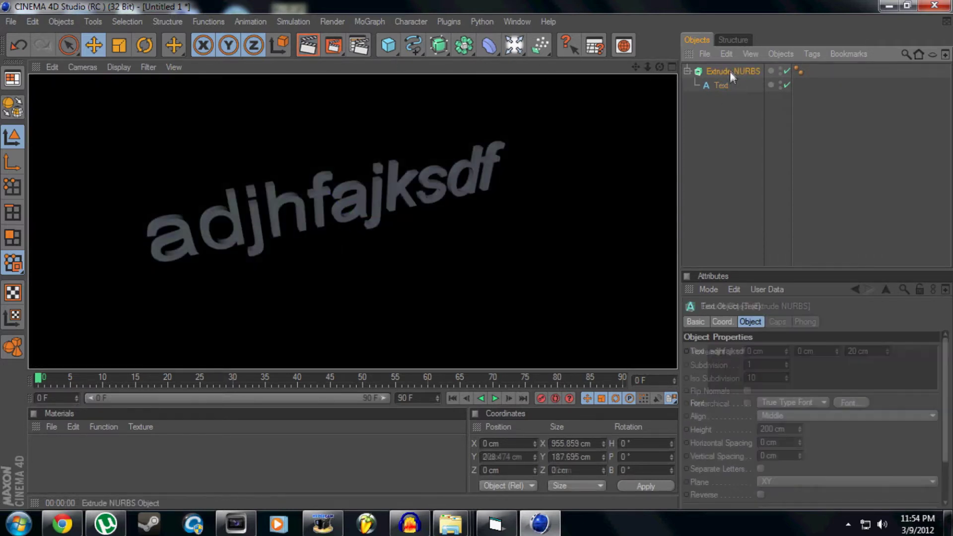
pyautogui.press('Delete')
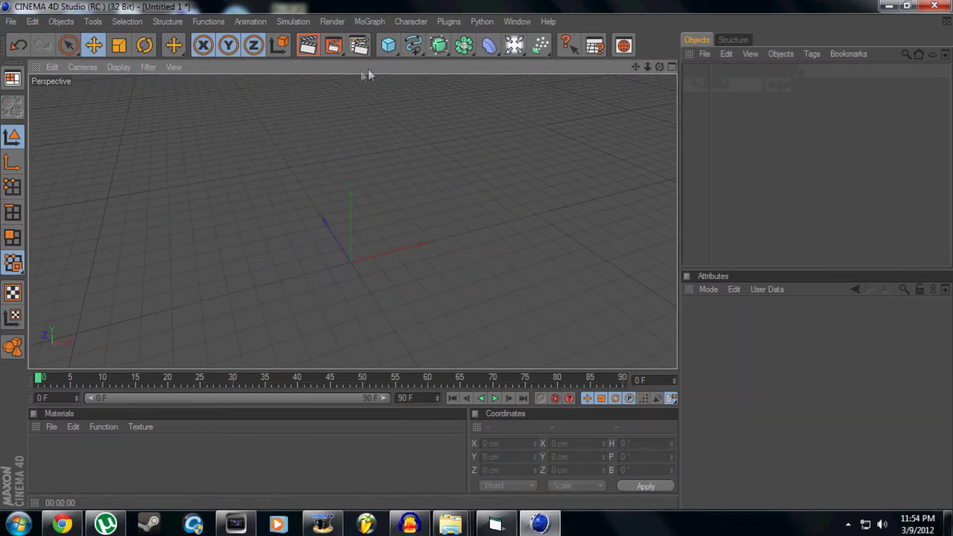
# Open the render output settings and set the image height to 250 pixels
pyautogui.click(355, 46)
pyautogui.click(134, 53)
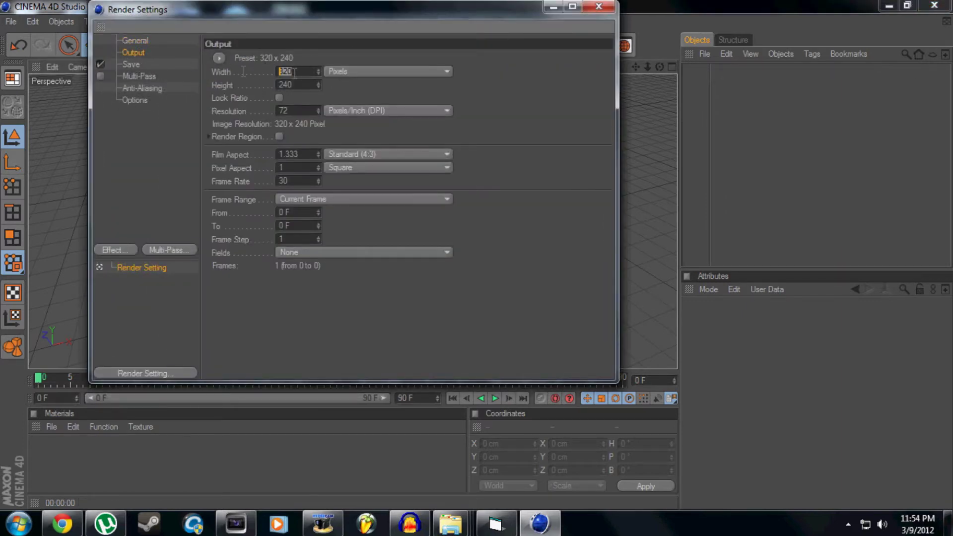
pyautogui.click(318, 87)
pyautogui.click(318, 87)
pyautogui.click(300, 71)
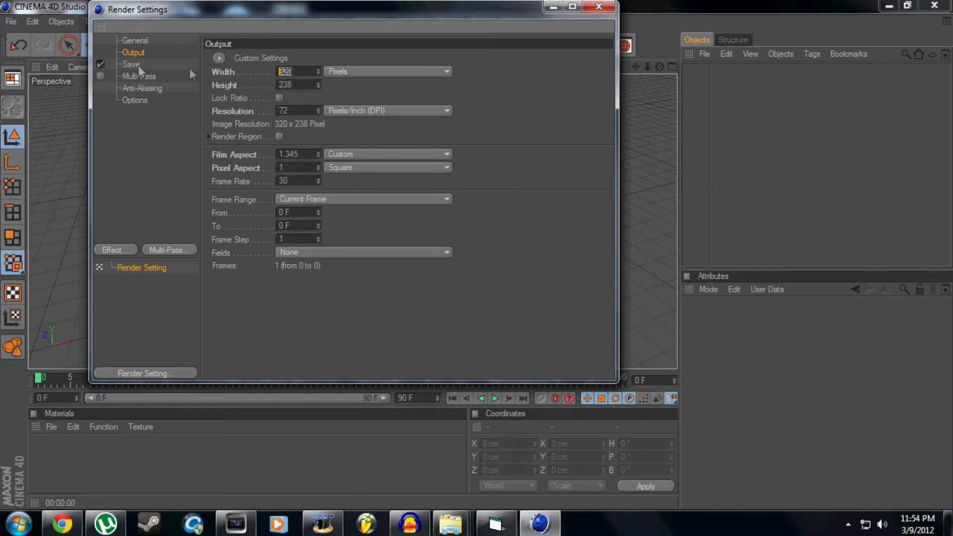
pyautogui.click(284, 72)
pyautogui.moveTo(293, 72); pyautogui.dragTo(238, 73)
pyautogui.moveTo(302, 82); pyautogui.dragTo(174, 84)
pyautogui.write('250')
# Set the save format of the rendered regular image to AVI Movie
pyautogui.click(131, 63)
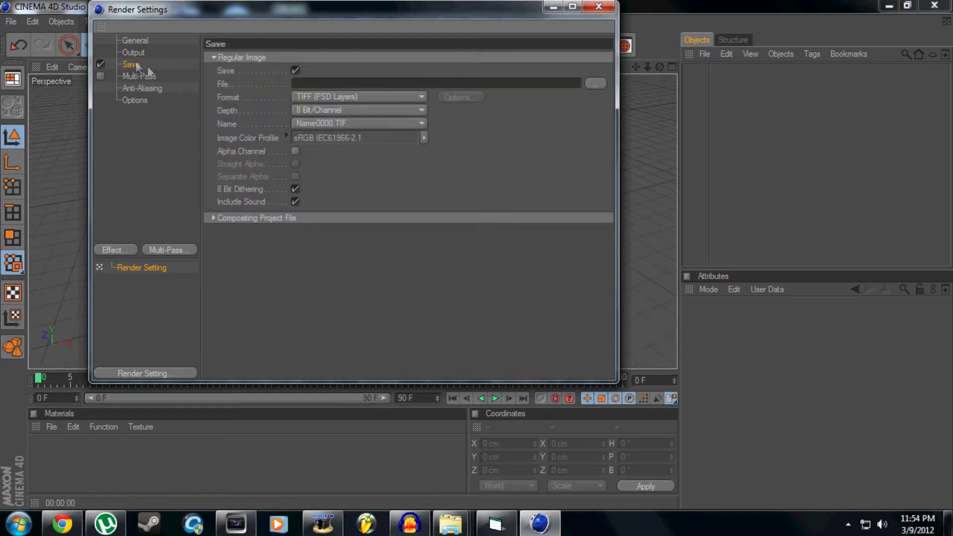
pyautogui.click(411, 96)
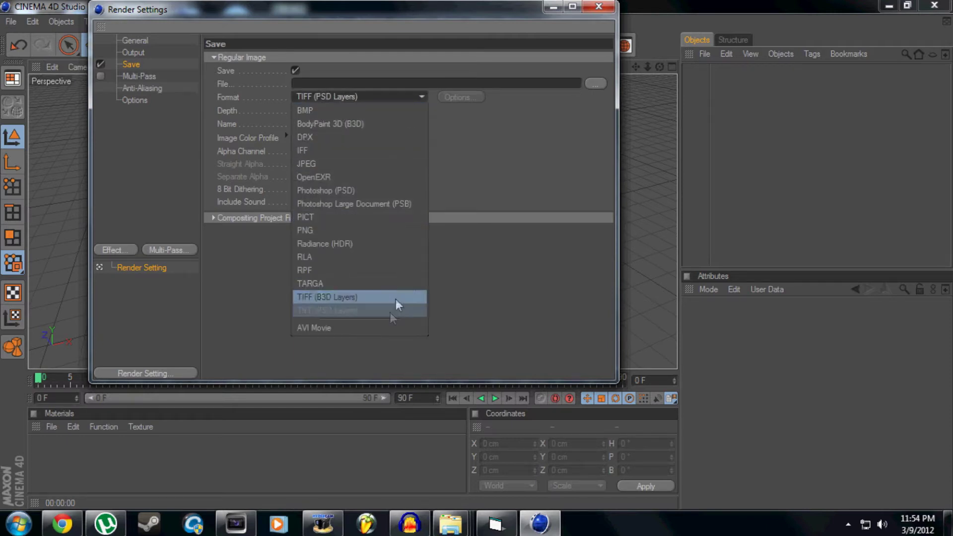
pyautogui.click(383, 327)
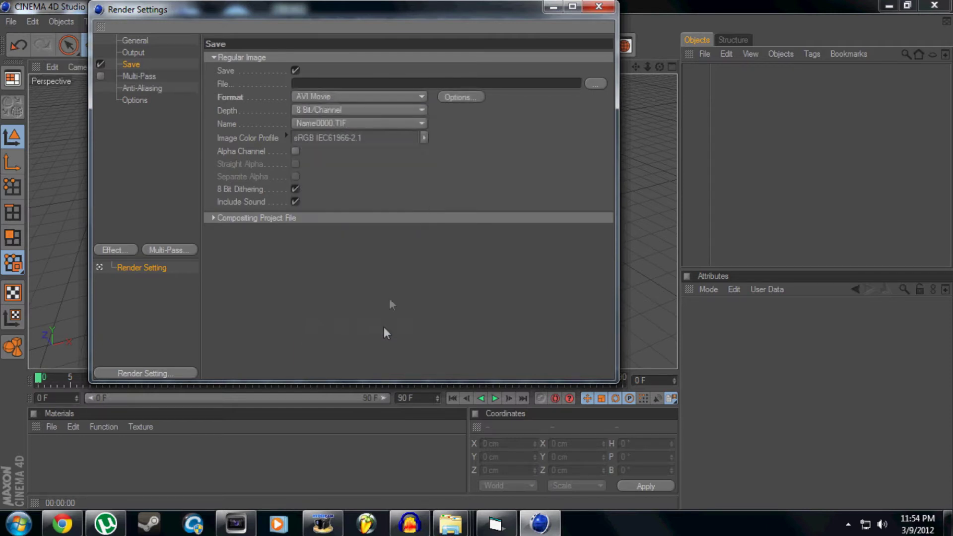
pyautogui.click(416, 95)
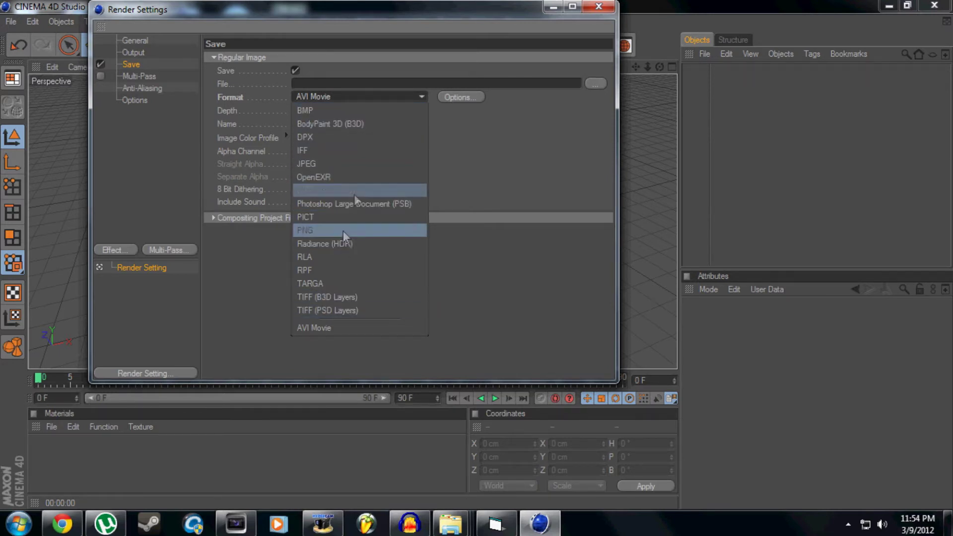
pyautogui.click(416, 97)
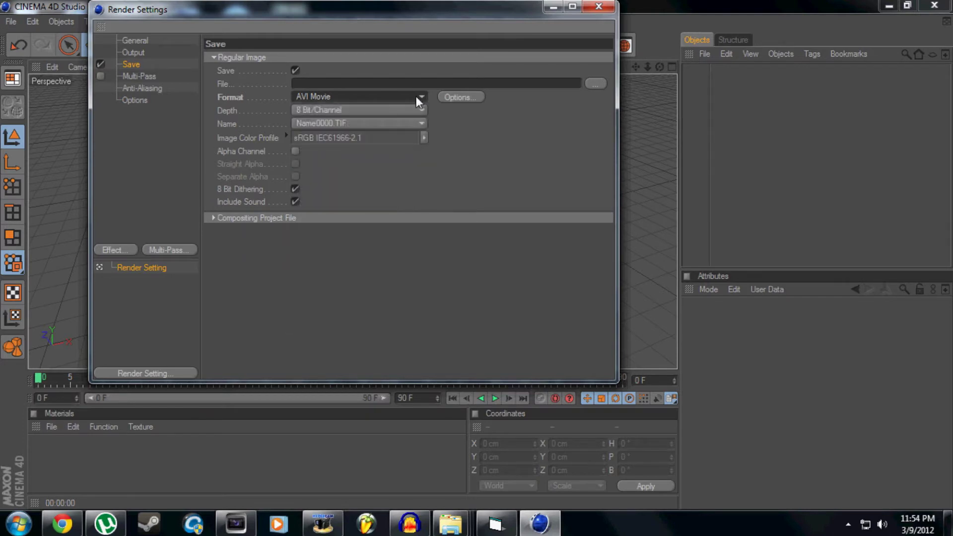
# Set both the Ray Depth and the Shadow Depth to 6 in the render options
pyautogui.click(132, 76)
pyautogui.click(134, 99)
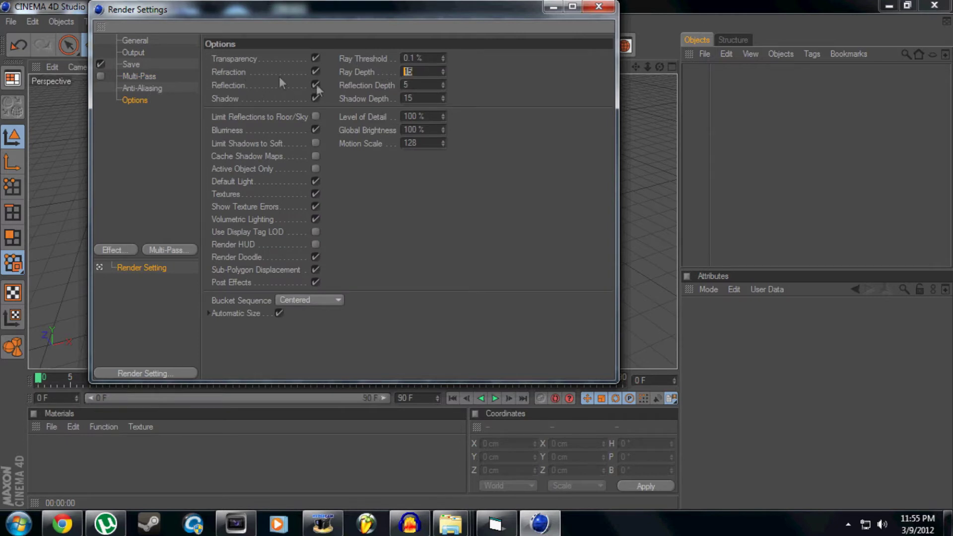
pyautogui.write('6')
pyautogui.press('Tab')
pyautogui.write('6')
pyautogui.press('Return')
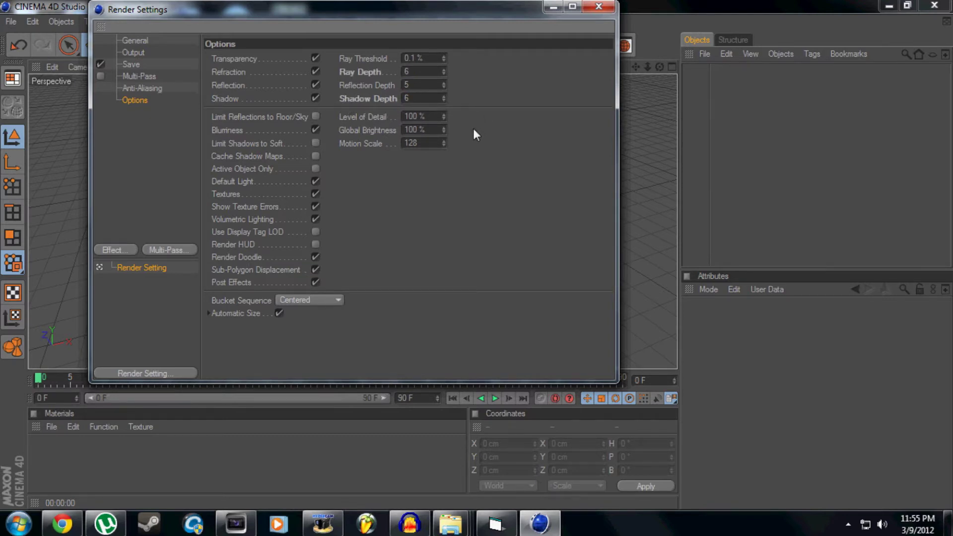
# Close the render settings and render the empty scene in the active view
pyautogui.click(598, 8)
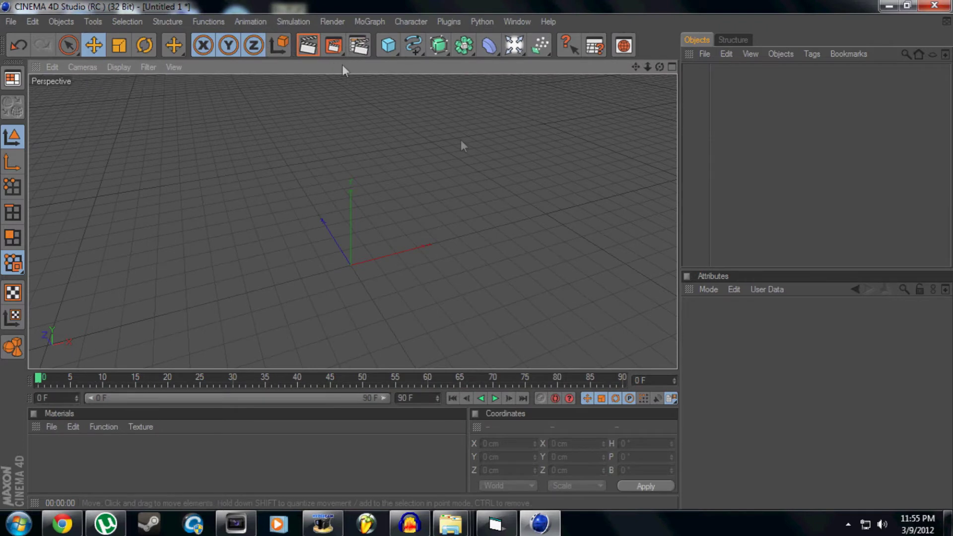
pyautogui.moveTo(660, 68); pyautogui.dragTo(660, 110)
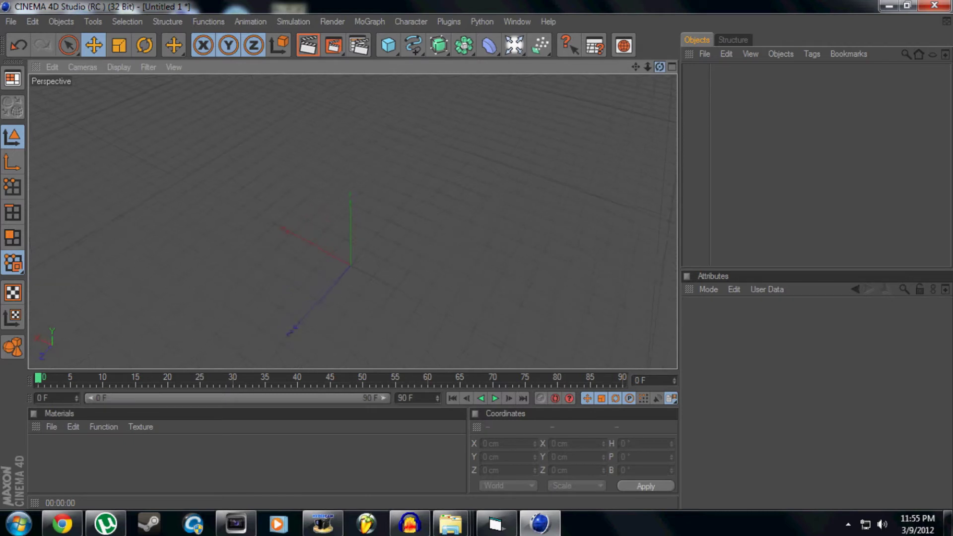
pyautogui.moveTo(661, 110); pyautogui.dragTo(621, 114)
pyautogui.click(307, 46)
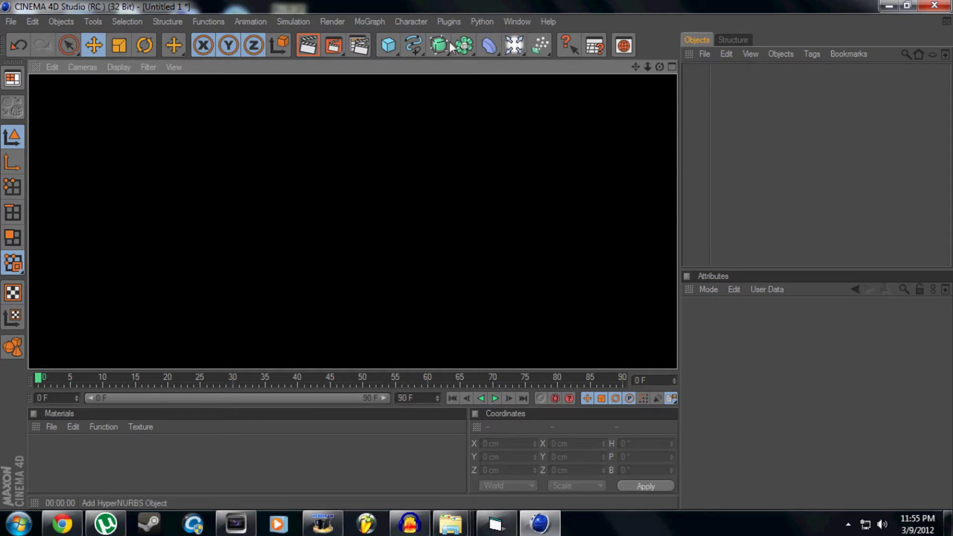
# Add a plane object and set its width and height to 99999 cm
pyautogui.click(397, 45)
pyautogui.click(504, 86)
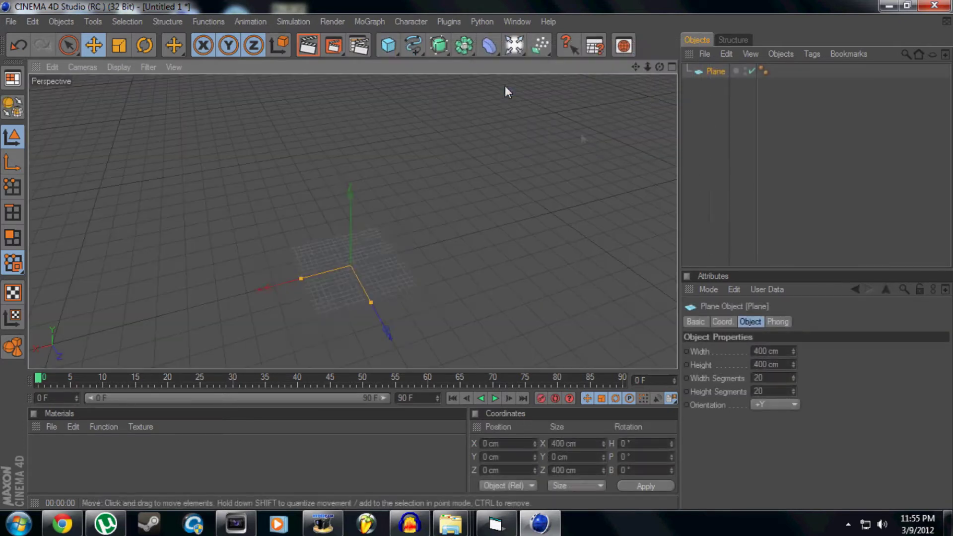
pyautogui.click(772, 351)
pyautogui.write('99999')
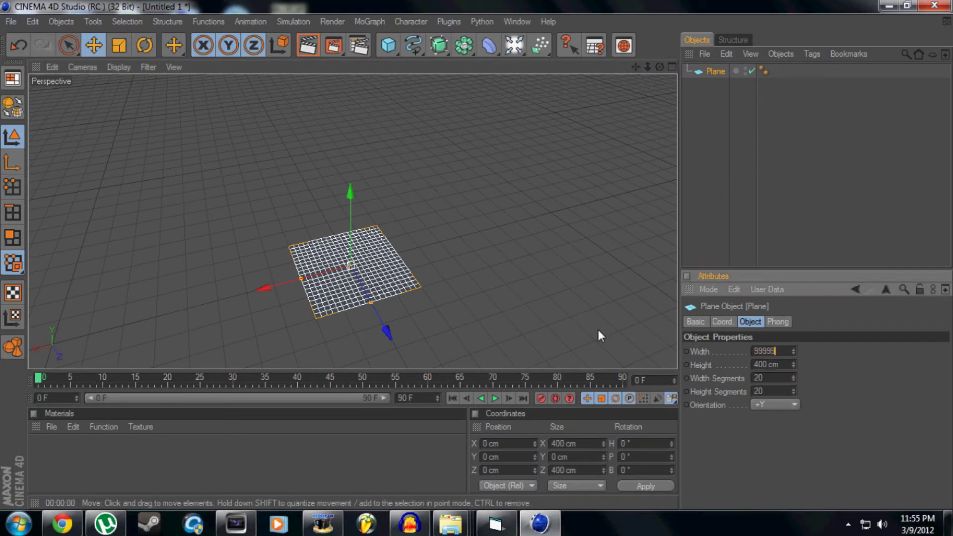
pyautogui.press('Return')
pyautogui.press('Tab')
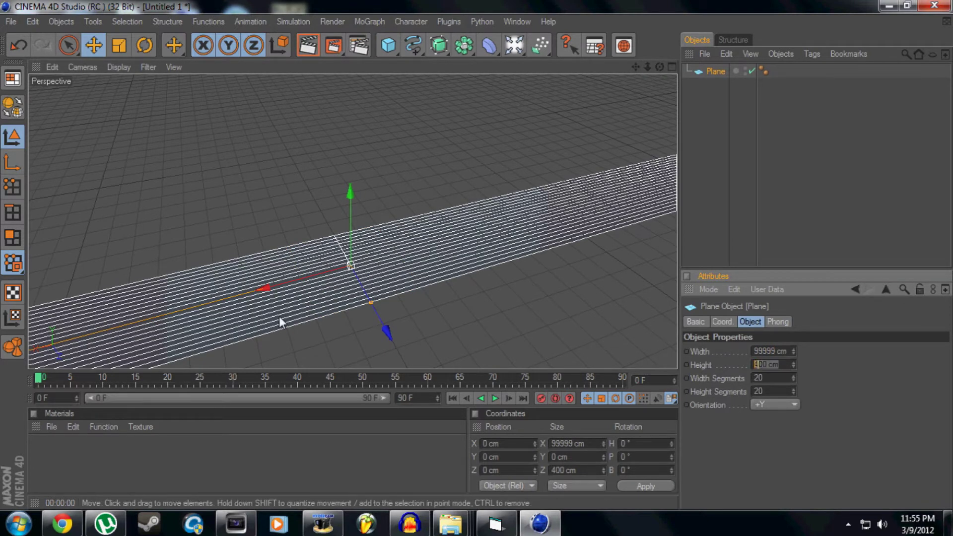
pyautogui.press('Return')
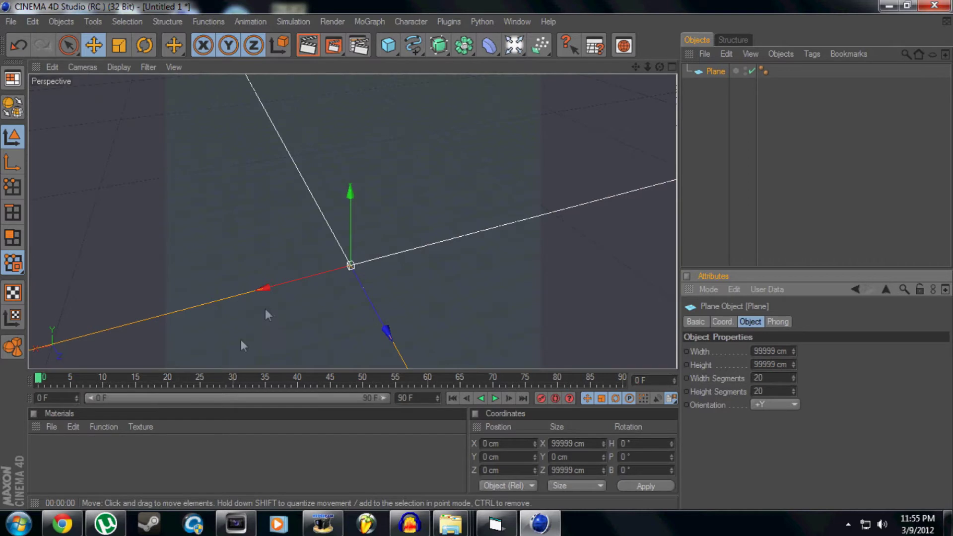
# Create a new material with Reflection enabled and apply it to the plane
pyautogui.doubleClick(126, 457)
pyautogui.doubleClick(35, 448)
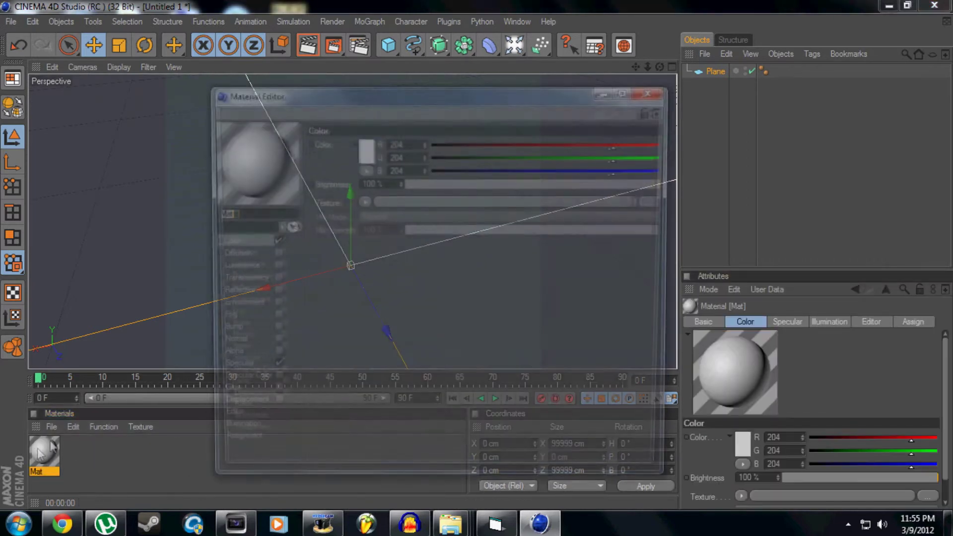
pyautogui.click(272, 291)
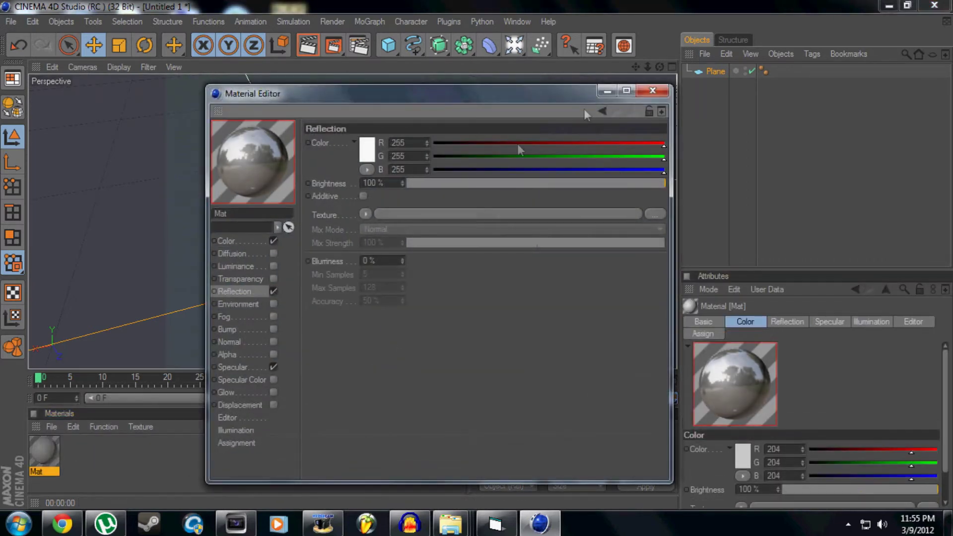
pyautogui.click(653, 90)
pyautogui.moveTo(44, 452); pyautogui.dragTo(265, 237)
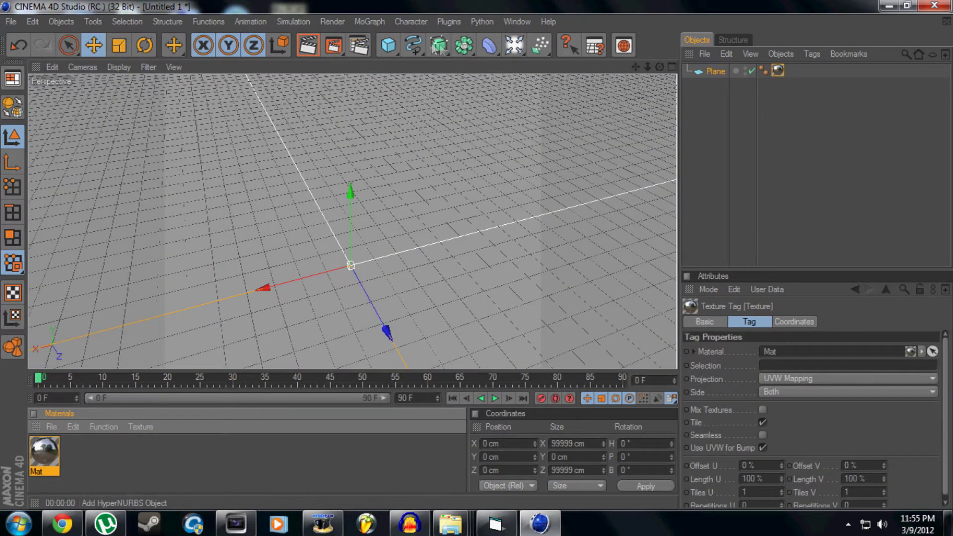
# Add a text spline reading "Tutorial" and nest it under a new Extrude NURBS object
pyautogui.click(413, 45)
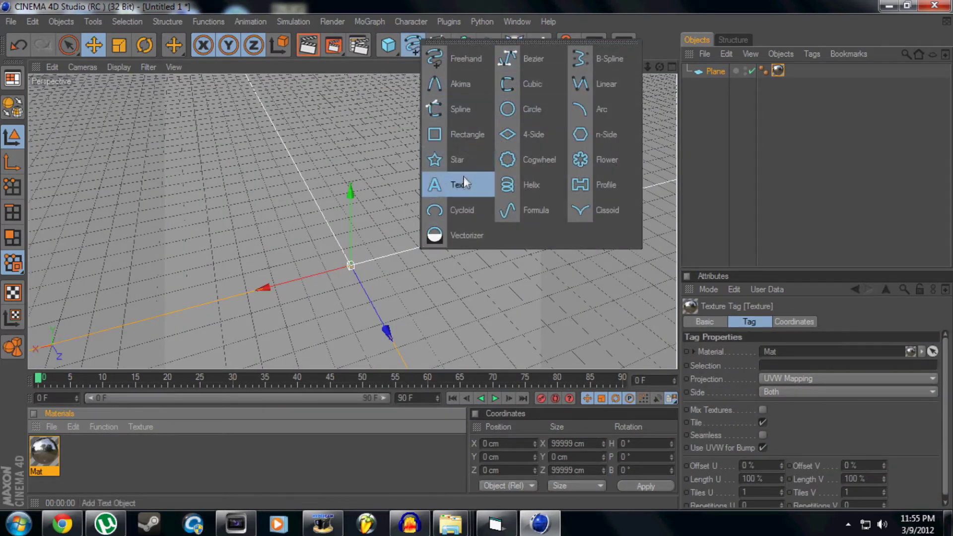
pyautogui.click(449, 184)
pyautogui.moveTo(775, 364); pyautogui.dragTo(553, 304)
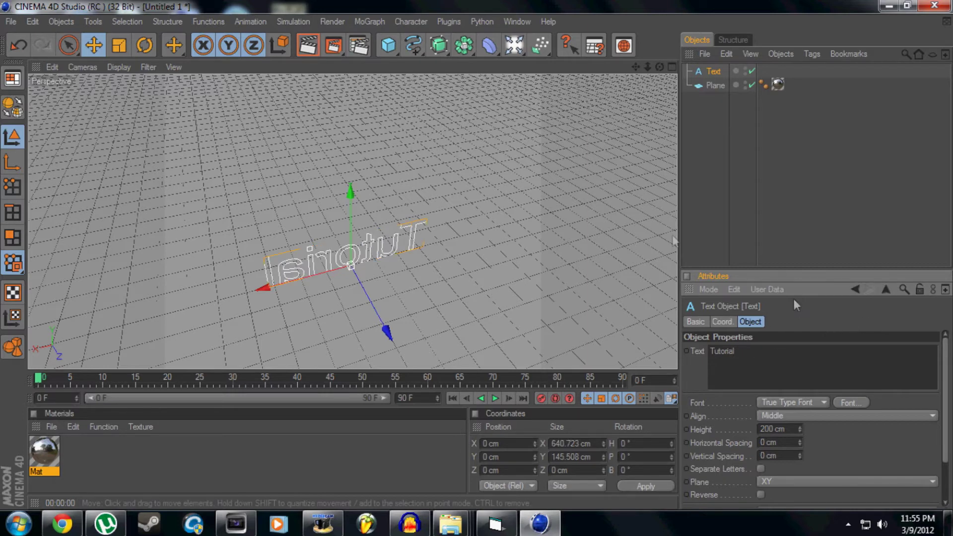
pyautogui.moveTo(437, 45); pyautogui.dragTo(576, 59)
pyautogui.moveTo(712, 86); pyautogui.dragTo(718, 71)
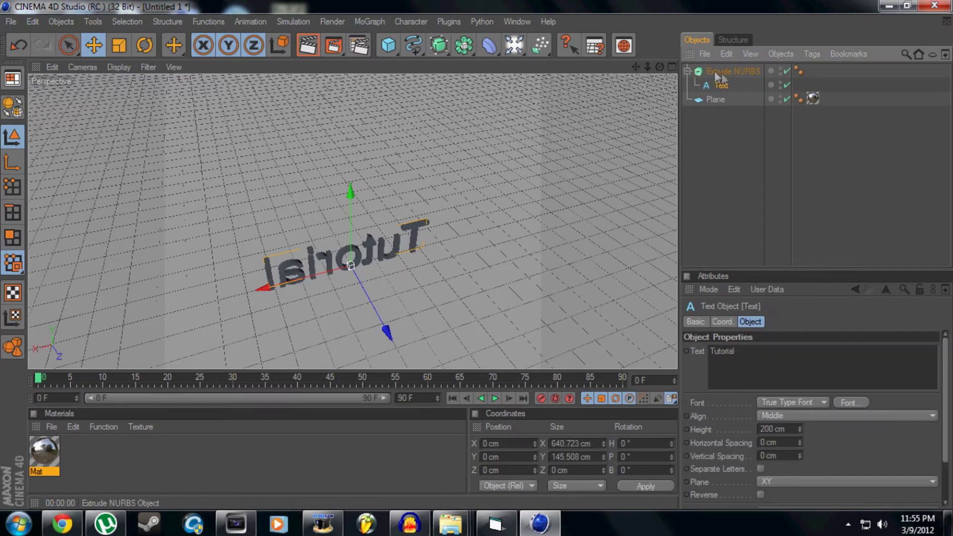
# Raise the text spline above the plane to a Y position of about 306 cm
pyautogui.moveTo(660, 67)
pyautogui.mouseDown()
pyautogui.moveTo(546, 54)
pyautogui.moveTo(661, 66)
pyautogui.mouseUp()
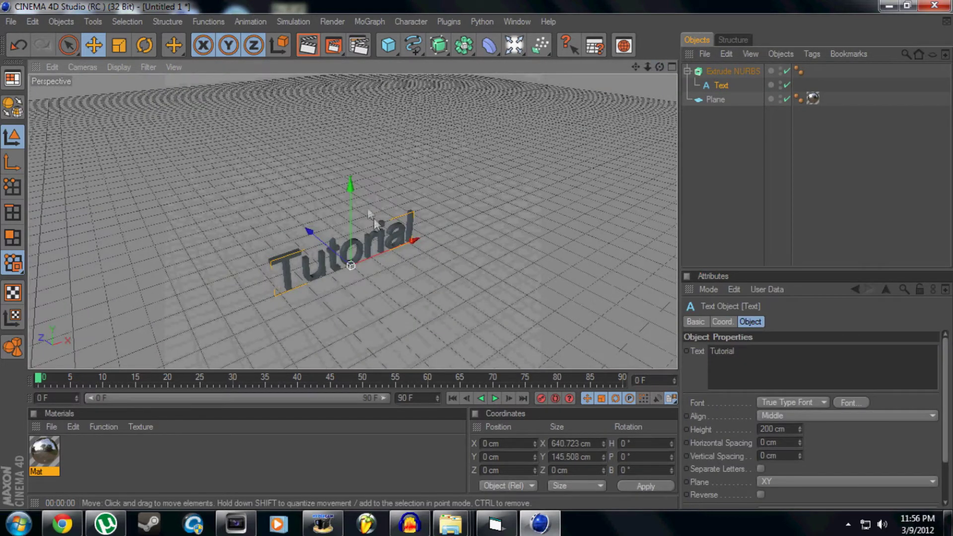
pyautogui.moveTo(351, 214); pyautogui.dragTo(351, 149)
pyautogui.moveTo(351, 265); pyautogui.dragTo(351, 261)
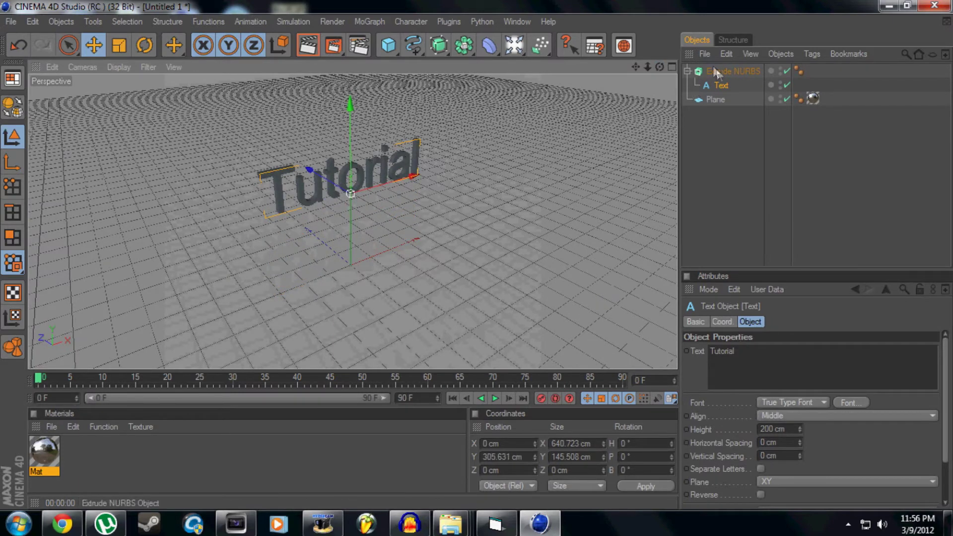
# Set the Z movement of the Extrude NURBS object to 100 cm
pyautogui.click(734, 72)
pyautogui.click(863, 351)
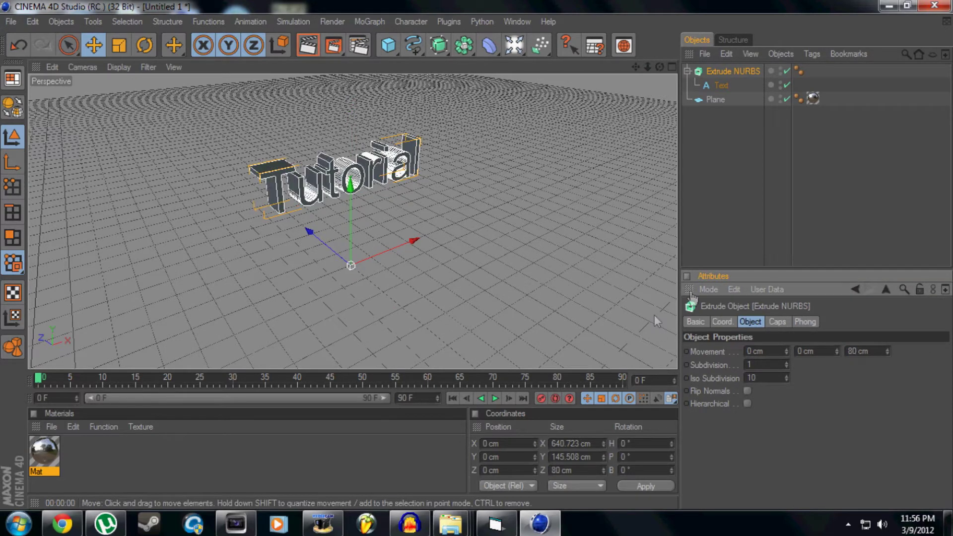
pyautogui.write('100')
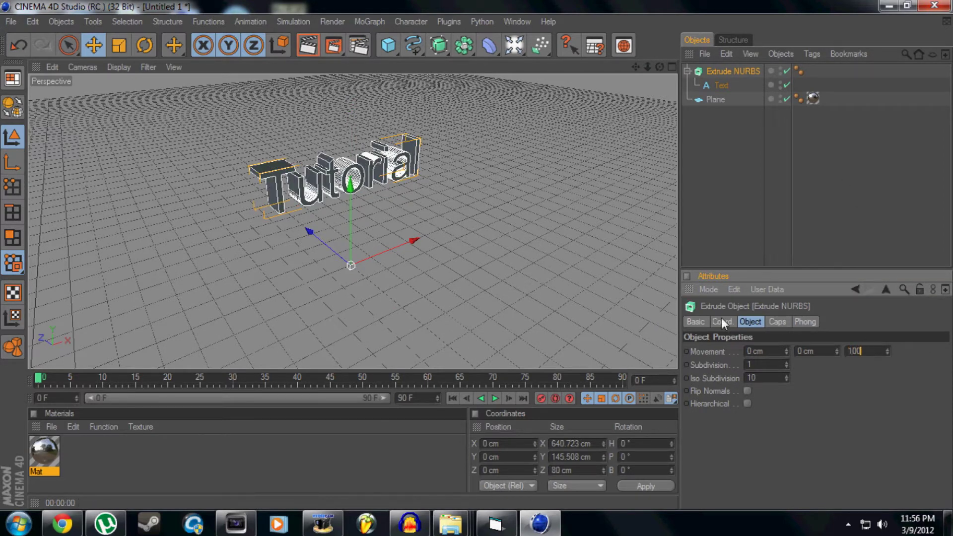
pyautogui.press('Return')
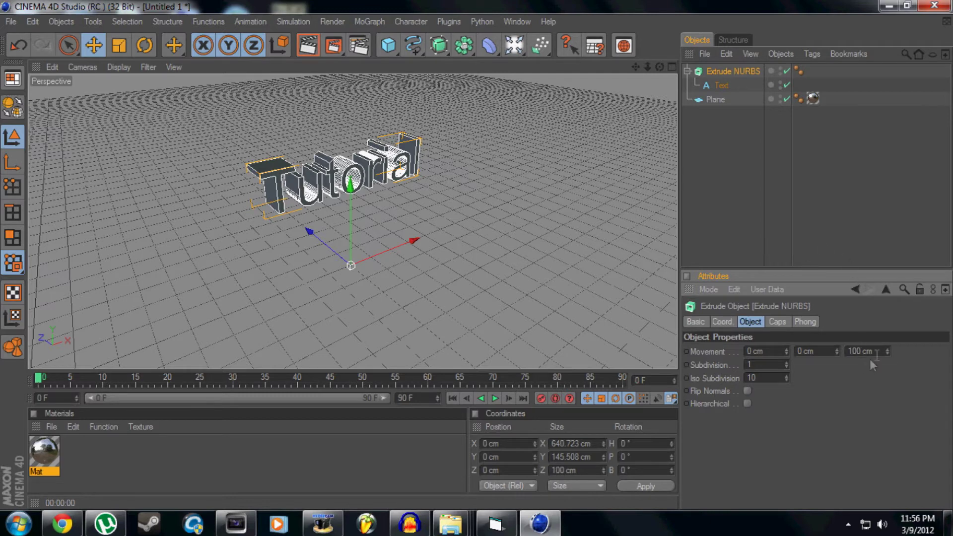
# Set the Z movement of the text extrusion to 0 cm
pyautogui.press('BackSpace')
pyautogui.press('BackSpace')
pyautogui.press('BackSpace')
pyautogui.press('BackSpace')
pyautogui.press('BackSpace')
pyautogui.press('BackSpace')
pyautogui.write('0')
pyautogui.press('Return')
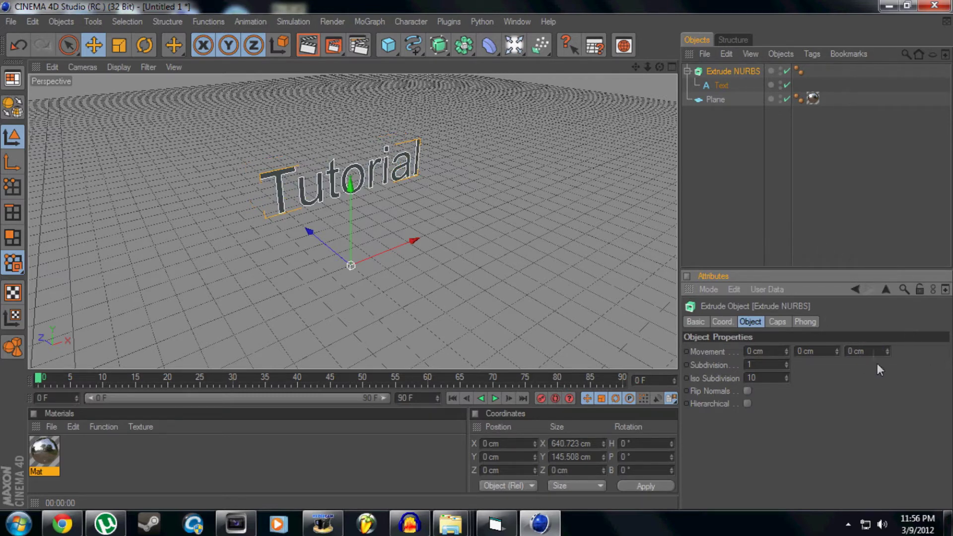
# Set the Z movement of the text extrusion to 1000 cm
pyautogui.moveTo(872, 352); pyautogui.dragTo(513, 319)
pyautogui.write('1000')
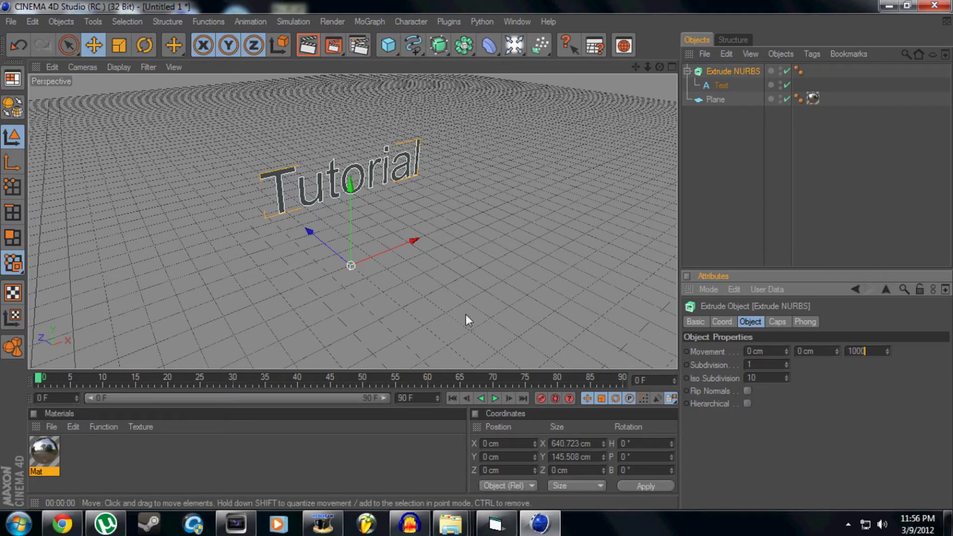
pyautogui.press('Return')
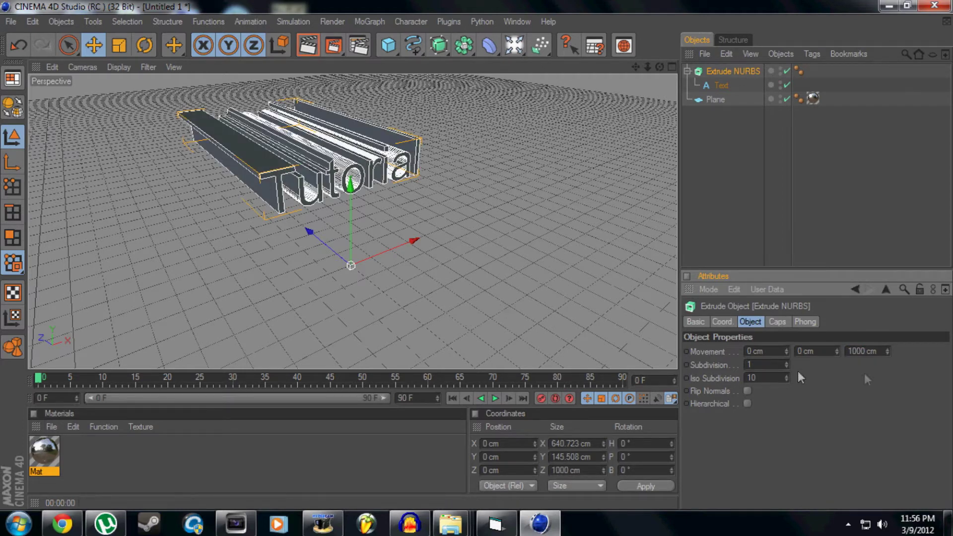
# Set the Z movement of the text extrusion to 80 cm
pyautogui.moveTo(886, 348); pyautogui.dragTo(559, 284)
pyautogui.write('80')
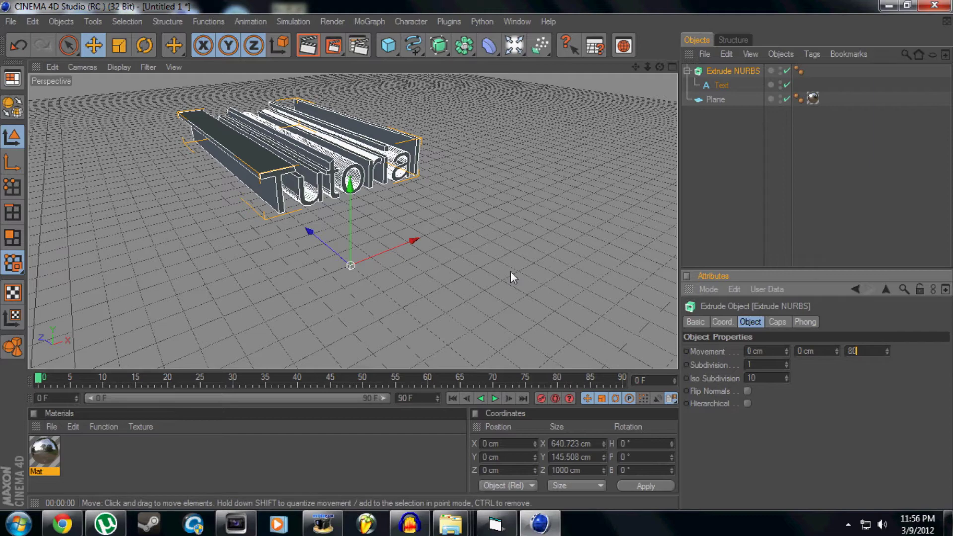
pyautogui.press('Return')
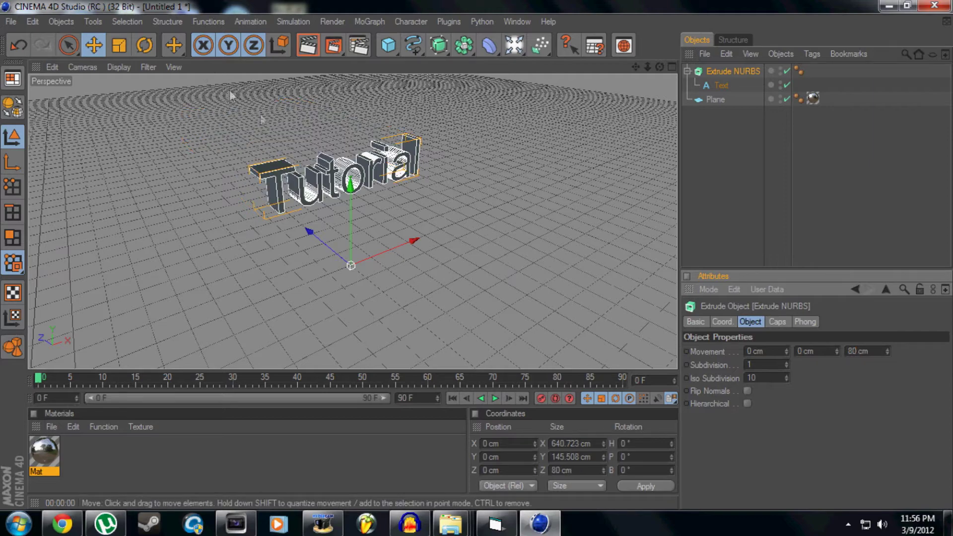
# Move the extruded text freely along its axes to about X 451, Y 24, Z -71 cm
pyautogui.moveTo(660, 68); pyautogui.dragTo(3, 35)
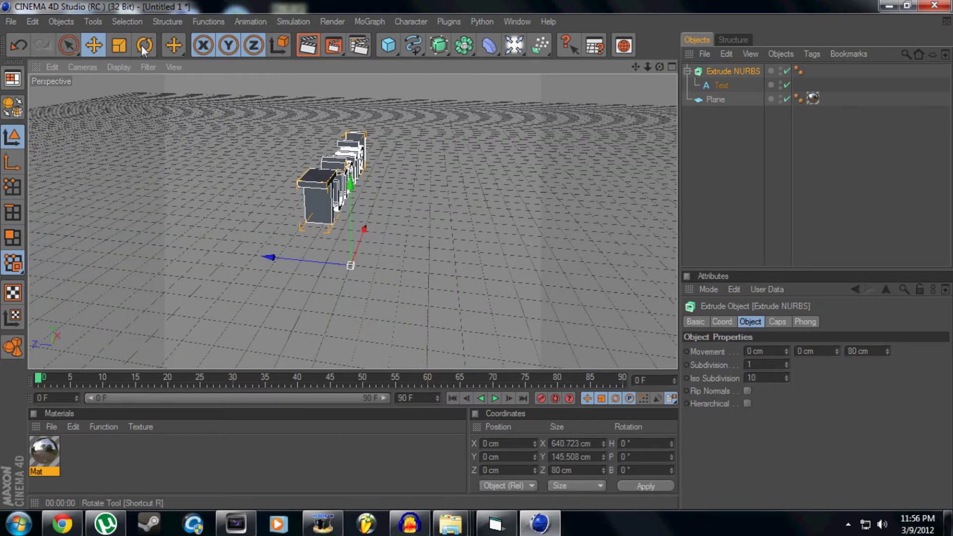
pyautogui.click(95, 45)
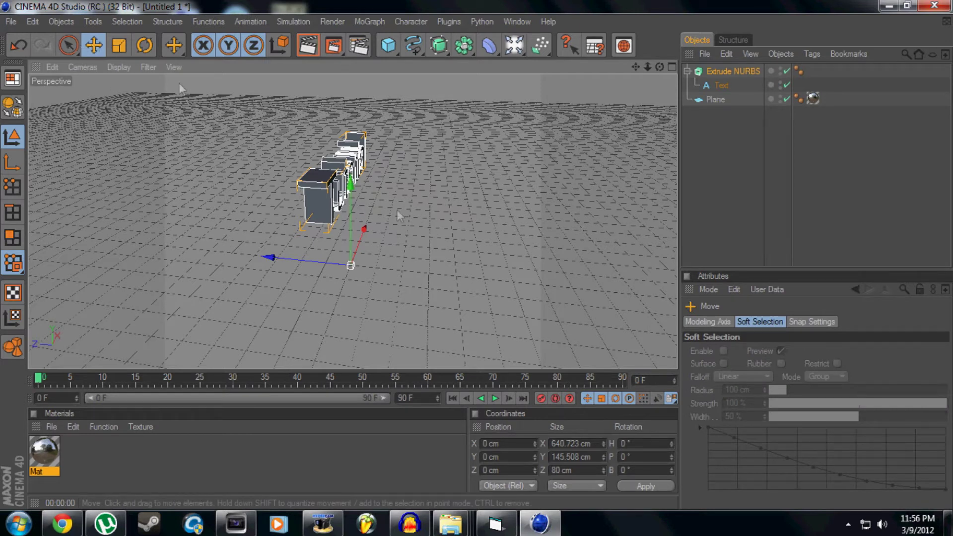
pyautogui.moveTo(351, 219); pyautogui.dragTo(304, 192)
pyautogui.moveTo(224, 185); pyautogui.dragTo(241, 185)
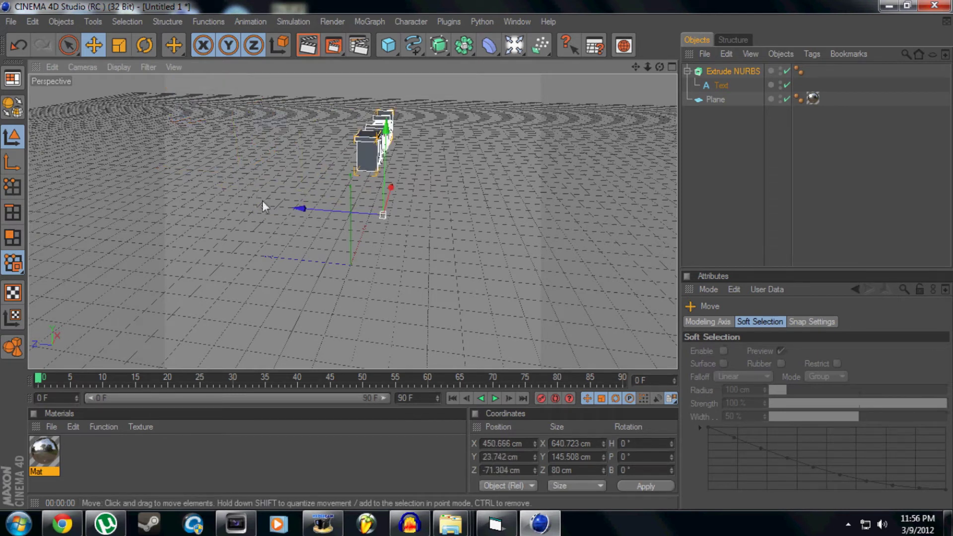
# Undo all the moves made to the extruded text
pyautogui.click(20, 48)
pyautogui.click(19, 46)
pyautogui.click(20, 46)
pyautogui.click(20, 47)
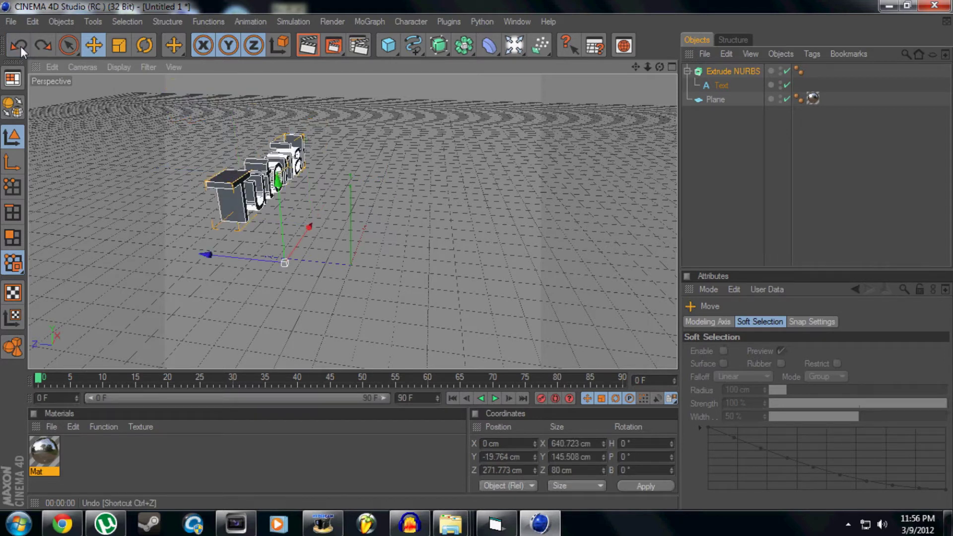
pyautogui.click(21, 46)
pyautogui.click(22, 46)
pyautogui.click(22, 46)
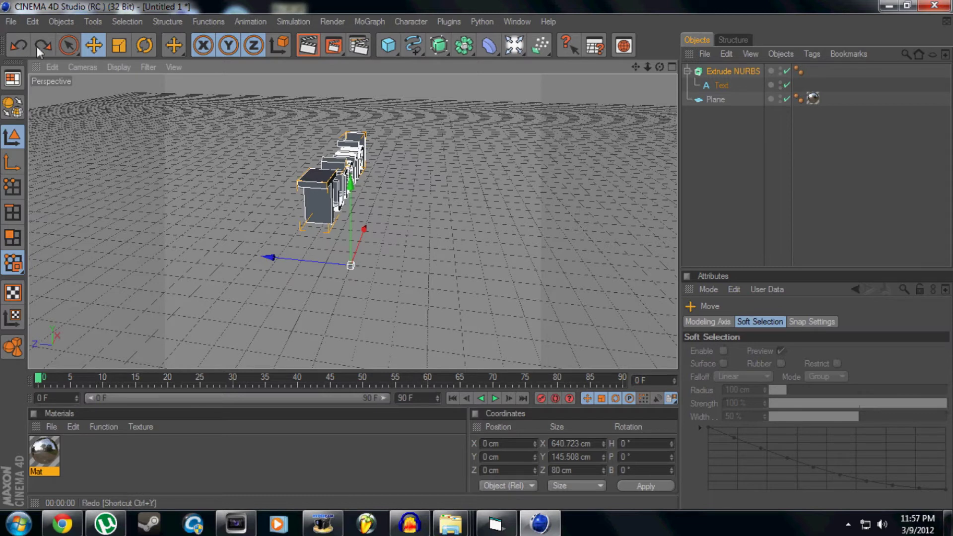
# Redo a move of the extruded text and undo it again, twice
pyautogui.click(41, 47)
pyautogui.click(22, 47)
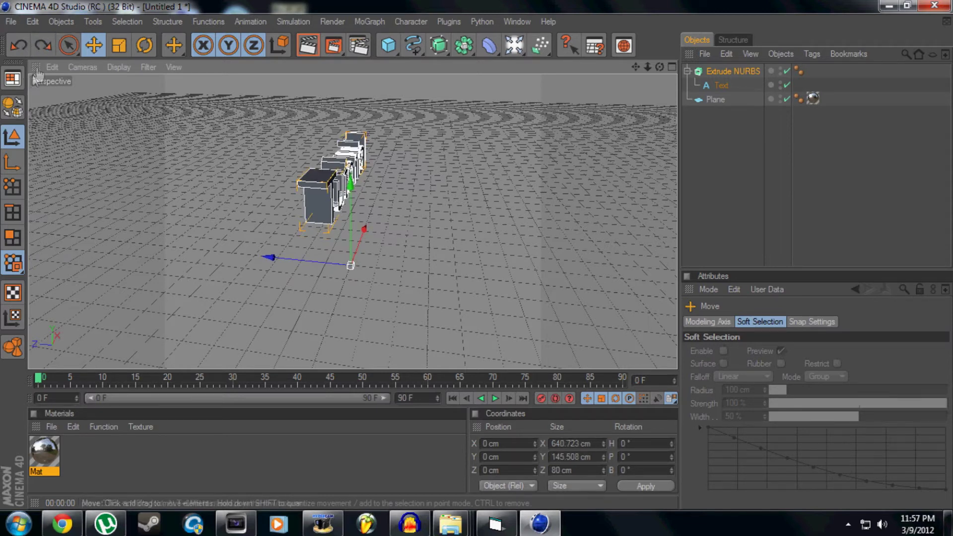
pyautogui.click(43, 47)
pyautogui.hotkey('ctrl', 'z')
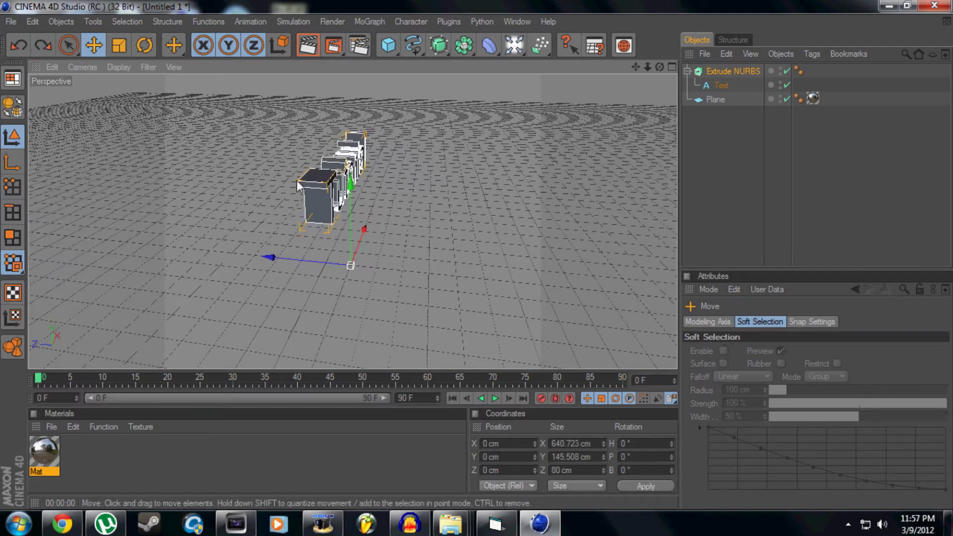
# Scale the extruded text uniformly to a size of about 1282 × 291 × 160 cm
pyautogui.click(121, 50)
pyautogui.moveTo(353, 265)
pyautogui.mouseDown()
pyautogui.moveTo(338, 266)
pyautogui.moveTo(392, 263)
pyautogui.moveTo(347, 263)
pyautogui.mouseUp()
pyautogui.scroll(-3, 341, 272)
pyautogui.scroll(3, 341, 244)
pyautogui.scroll(-3, 317, 208)
pyautogui.scroll(3, 367, 188)
pyautogui.scroll(-3, 342, 228)
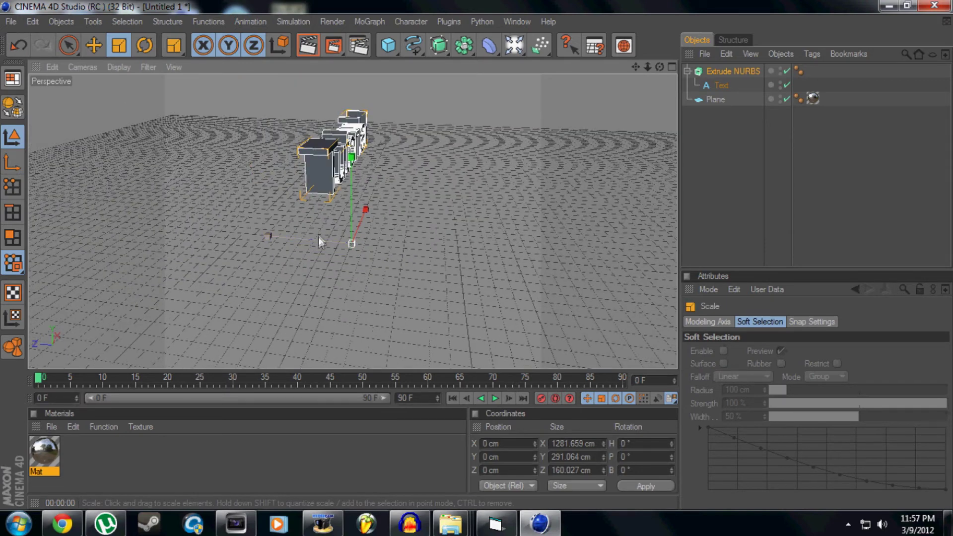
pyautogui.scroll(3, 305, 225)
pyautogui.scroll(-3, 305, 224)
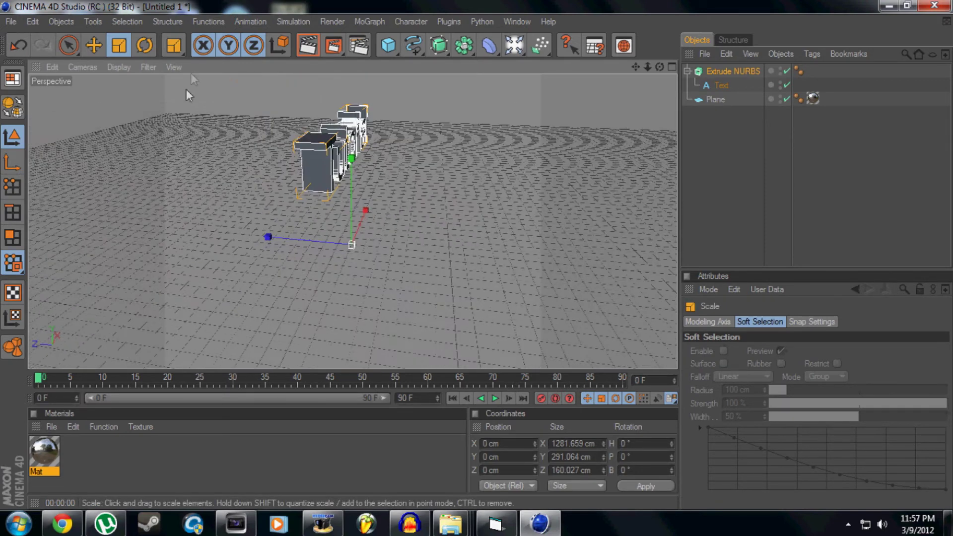
# Try rotating the extruded text about its vertical axis with the Rotate tool, and view it from the front
pyautogui.click(145, 45)
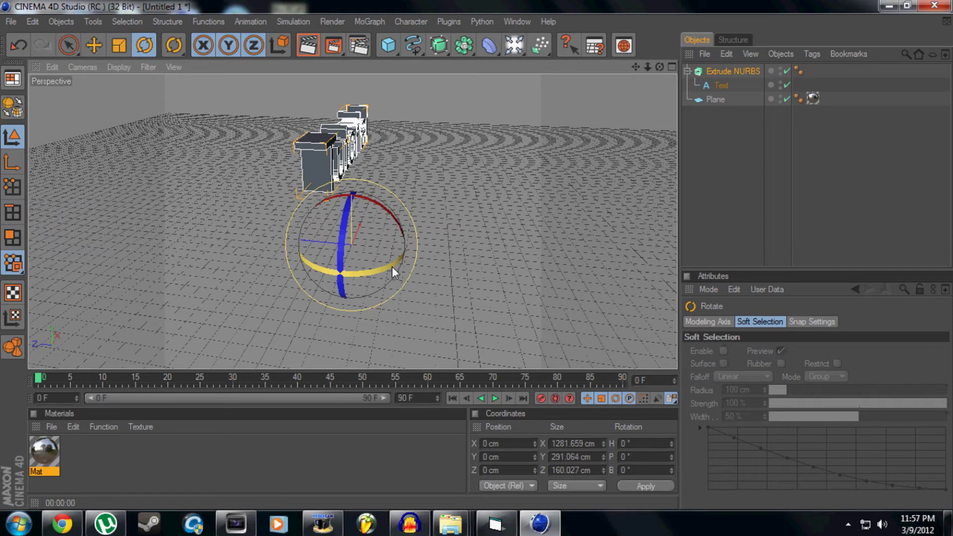
pyautogui.moveTo(393, 266)
pyautogui.mouseDown()
pyautogui.moveTo(268, 260)
pyautogui.moveTo(390, 267)
pyautogui.moveTo(394, 257)
pyautogui.moveTo(347, 278)
pyautogui.moveTo(310, 263)
pyautogui.moveTo(318, 251)
pyautogui.moveTo(343, 285)
pyautogui.moveTo(390, 260)
pyautogui.moveTo(357, 233)
pyautogui.moveTo(342, 278)
pyautogui.moveTo(308, 251)
pyautogui.moveTo(377, 233)
pyautogui.moveTo(353, 290)
pyautogui.moveTo(333, 236)
pyautogui.moveTo(414, 304)
pyautogui.moveTo(357, 320)
pyautogui.moveTo(387, 315)
pyautogui.moveTo(347, 215)
pyautogui.moveTo(358, 298)
pyautogui.moveTo(407, 268)
pyautogui.moveTo(285, 226)
pyautogui.moveTo(318, 213)
pyautogui.moveTo(378, 272)
pyautogui.moveTo(291, 228)
pyautogui.moveTo(360, 318)
pyautogui.moveTo(362, 192)
pyautogui.moveTo(285, 243)
pyautogui.moveTo(362, 293)
pyautogui.moveTo(403, 270)
pyautogui.mouseUp()
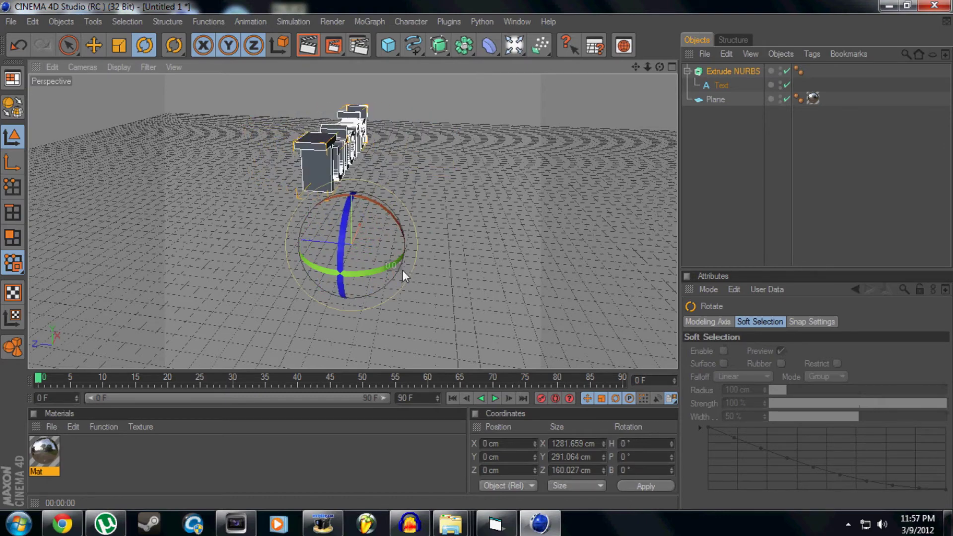
pyautogui.moveTo(660, 66); pyautogui.dragTo(618, 70)
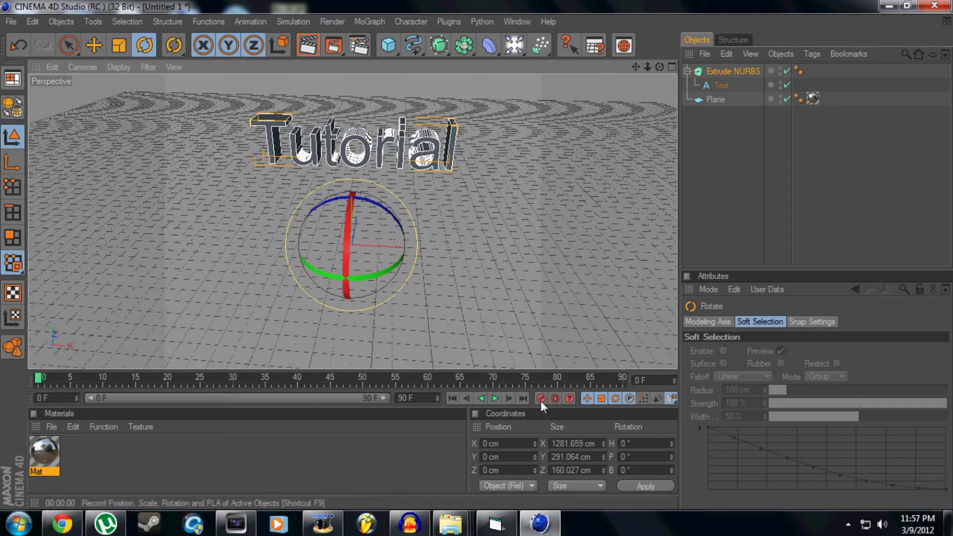
# Turn on automatic keyframing and animate the extruded text's rotation with keyframes at frames 40 and 90, reaching a heading of -720° at frame 90
pyautogui.click(556, 397)
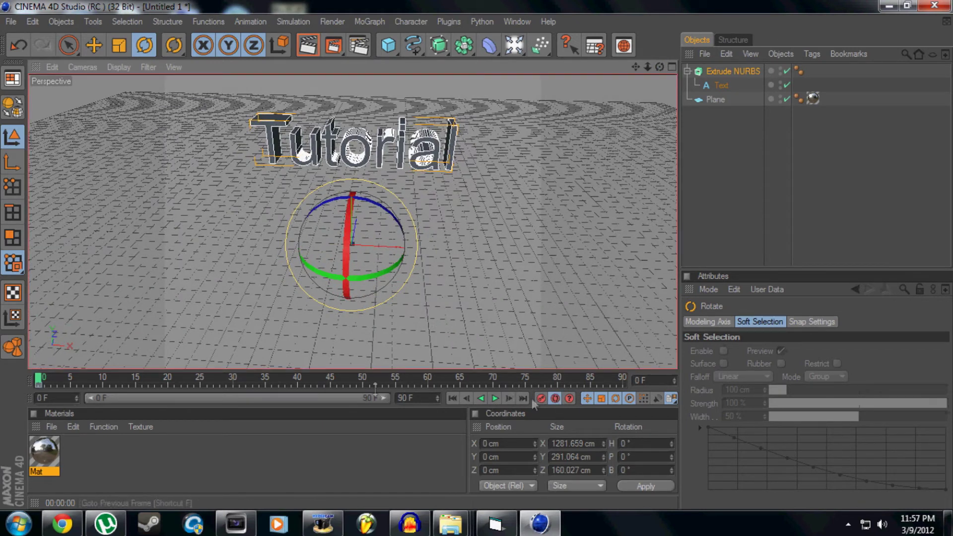
pyautogui.moveTo(38, 381); pyautogui.dragTo(222, 382)
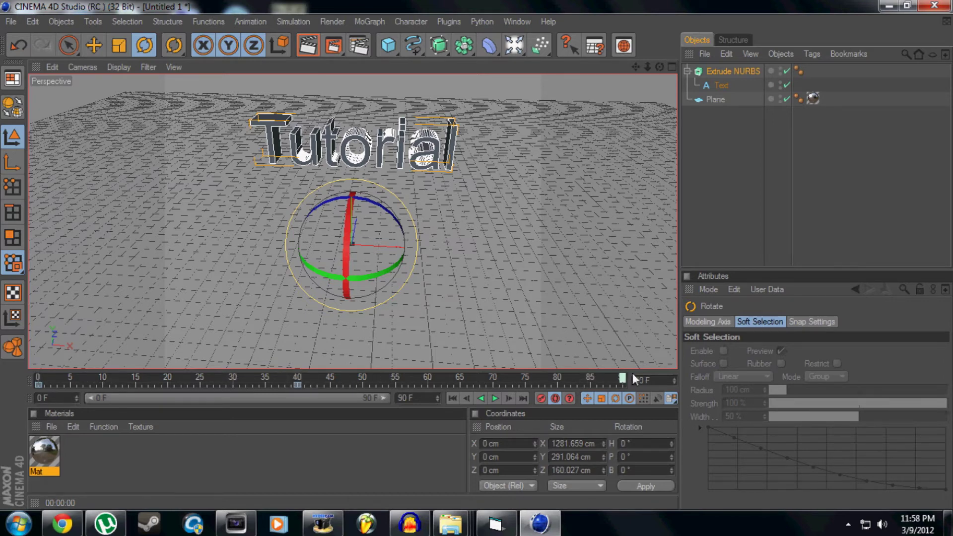
pyautogui.moveTo(392, 270)
pyautogui.mouseDown()
pyautogui.moveTo(231, 222)
pyautogui.moveTo(393, 213)
pyautogui.moveTo(415, 262)
pyautogui.moveTo(288, 258)
pyautogui.moveTo(398, 234)
pyautogui.moveTo(398, 269)
pyautogui.mouseUp()
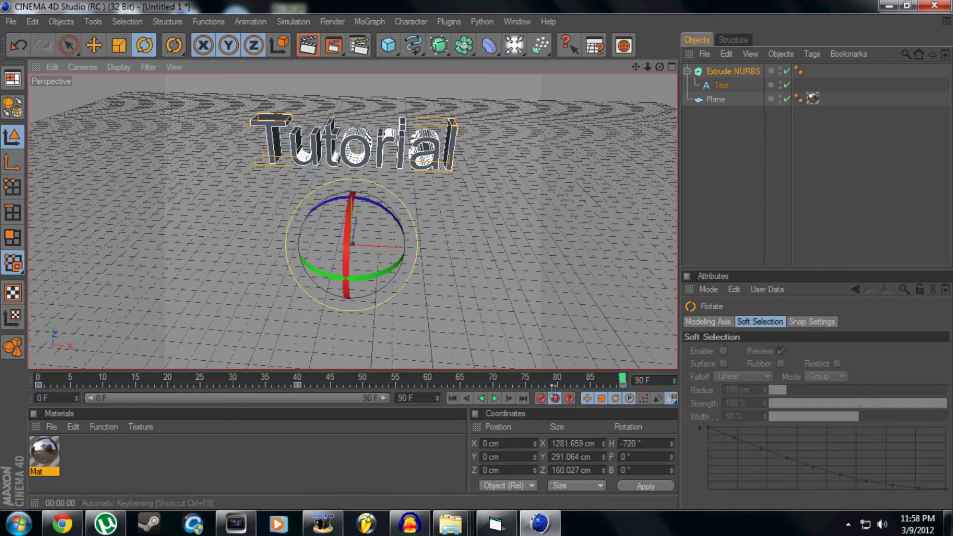
# Play the rotation animation from the first frame and pause it
pyautogui.click(452, 398)
pyautogui.click(496, 398)
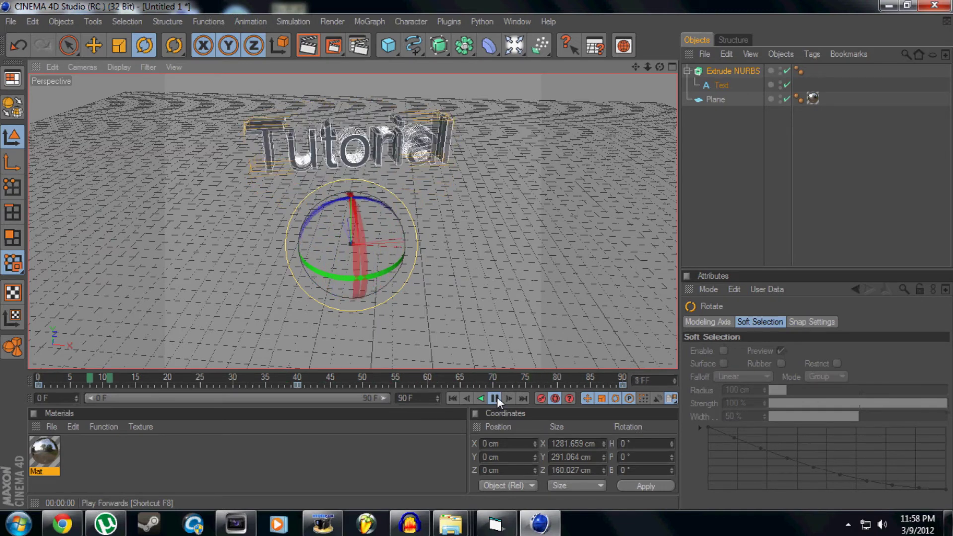
pyautogui.click(495, 397)
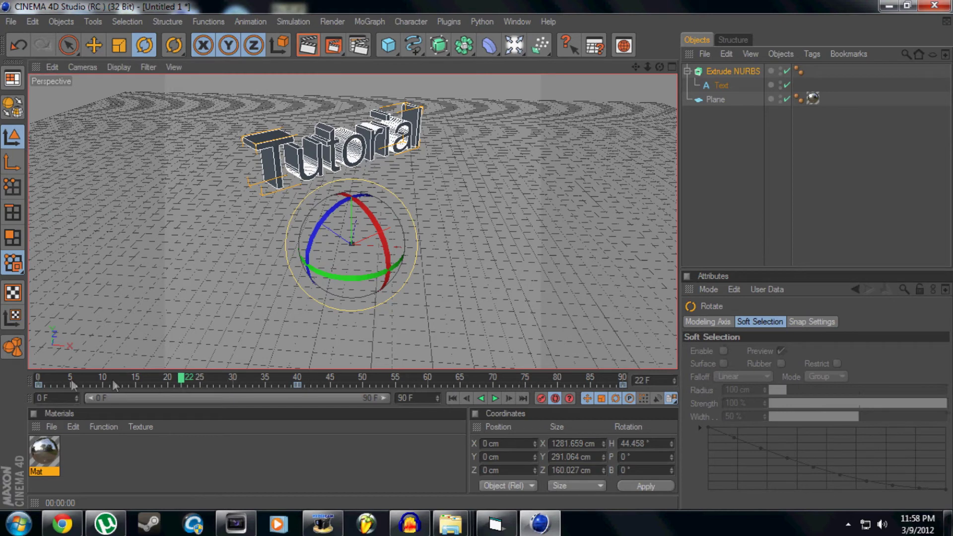
# Pick the first and last keyframes on the timeline and rotate the extruded text to a pitch of 360°
pyautogui.moveTo(34, 386); pyautogui.dragTo(105, 378)
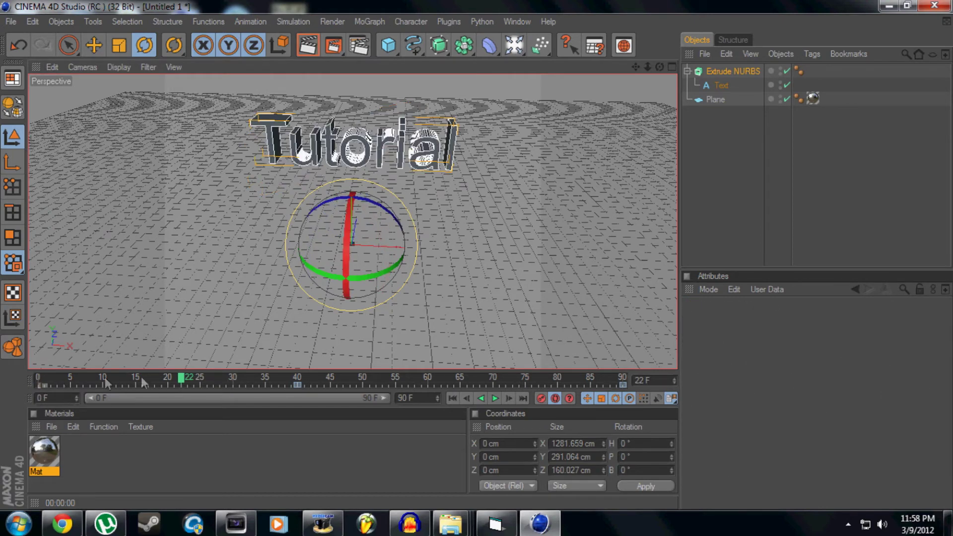
pyautogui.click(621, 384)
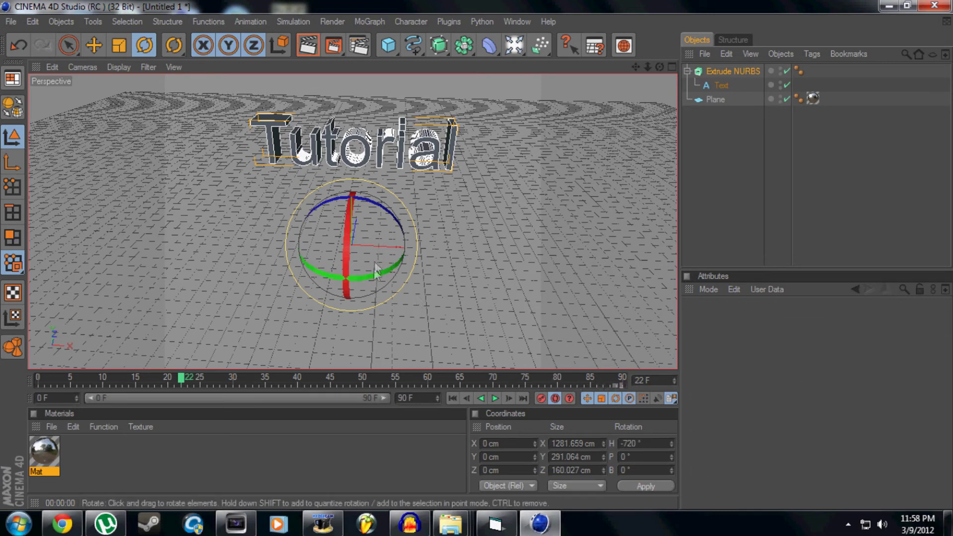
pyautogui.moveTo(345, 257)
pyautogui.mouseDown()
pyautogui.moveTo(358, 212)
pyautogui.moveTo(347, 294)
pyautogui.moveTo(368, 117)
pyautogui.moveTo(338, 232)
pyautogui.moveTo(342, 219)
pyautogui.moveTo(347, 258)
pyautogui.moveTo(345, 234)
pyautogui.moveTo(353, 231)
pyautogui.moveTo(334, 318)
pyautogui.moveTo(351, 228)
pyautogui.moveTo(343, 274)
pyautogui.mouseUp()
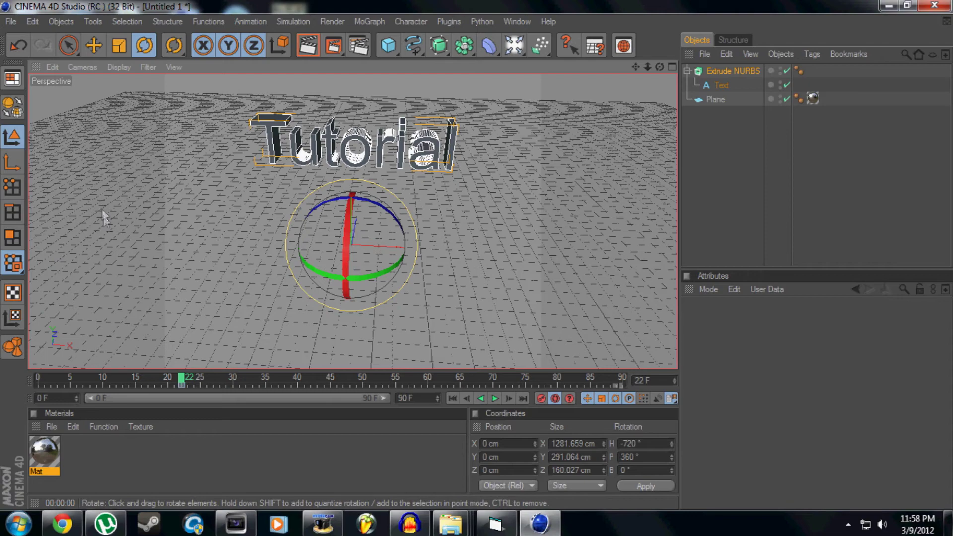
# Create two new shader materials, Banji and Banzi
pyautogui.moveTo(659, 68); pyautogui.dragTo(819, 88)
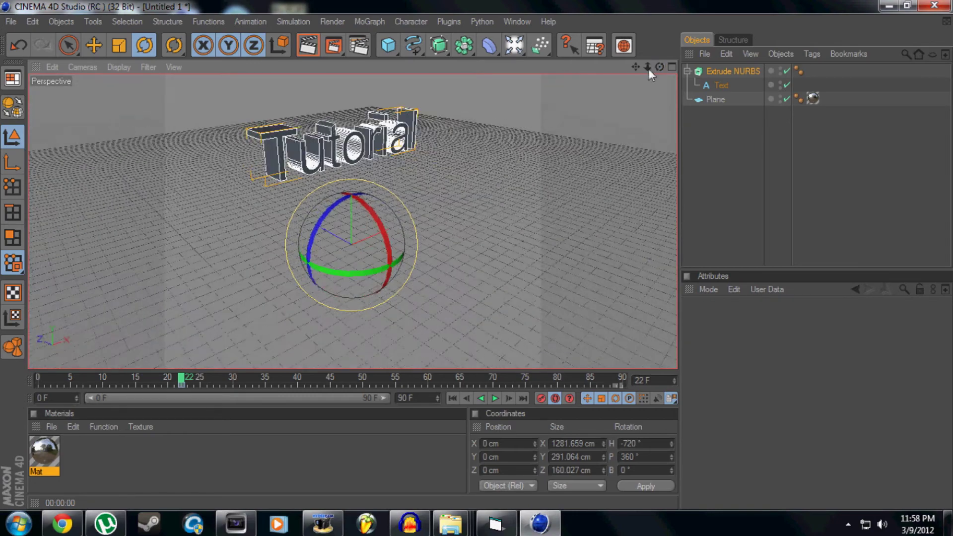
pyautogui.click(51, 426)
pyautogui.moveTo(101, 274)
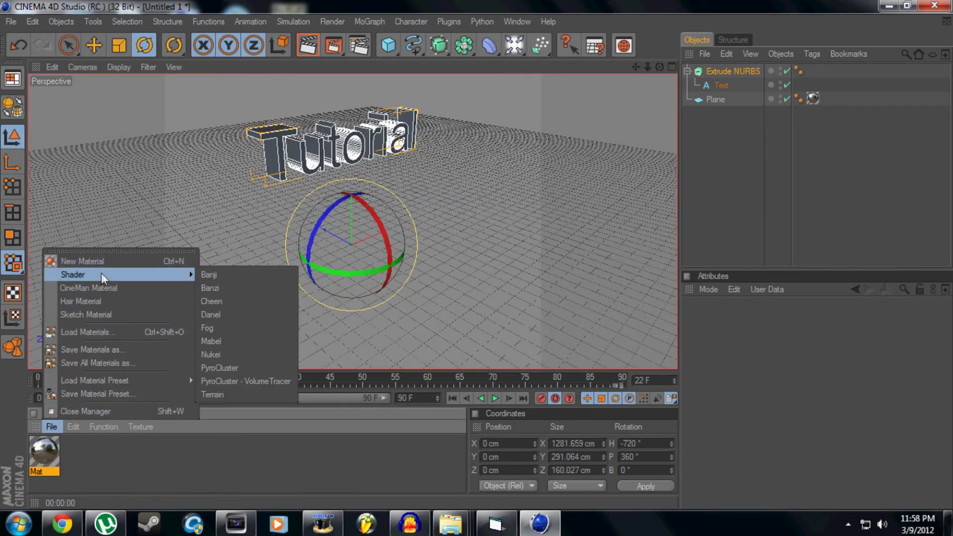
pyautogui.click(221, 276)
pyautogui.click(50, 426)
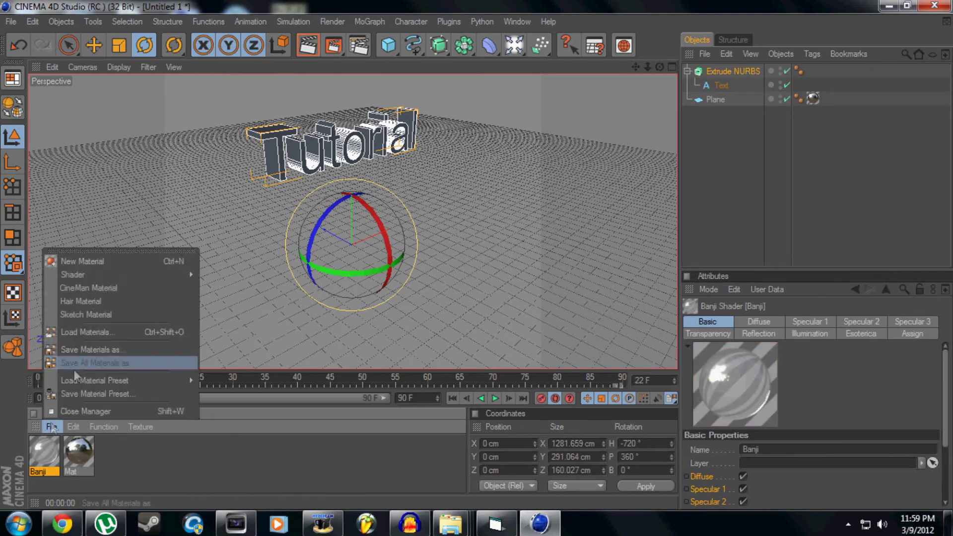
pyautogui.moveTo(113, 276)
pyautogui.click(236, 288)
# Create two more shader materials, Cheen and Fog
pyautogui.click(49, 425)
pyautogui.moveTo(112, 276)
pyautogui.click(226, 303)
pyautogui.click(51, 425)
pyautogui.moveTo(108, 276)
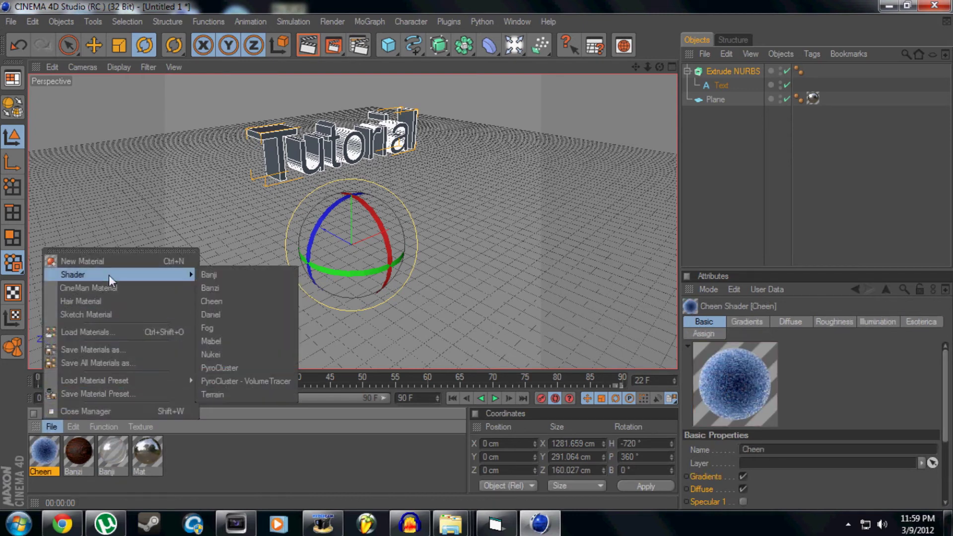
pyautogui.click(237, 326)
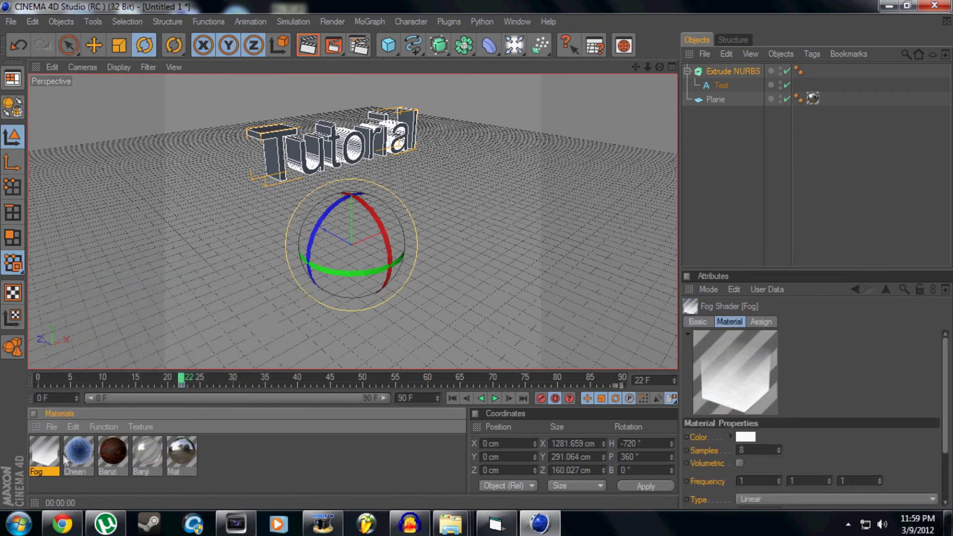
# Apply the Cheen material to the extruded text and render the active view, including a close-up of the letters
pyautogui.moveTo(237, 159); pyautogui.dragTo(270, 151)
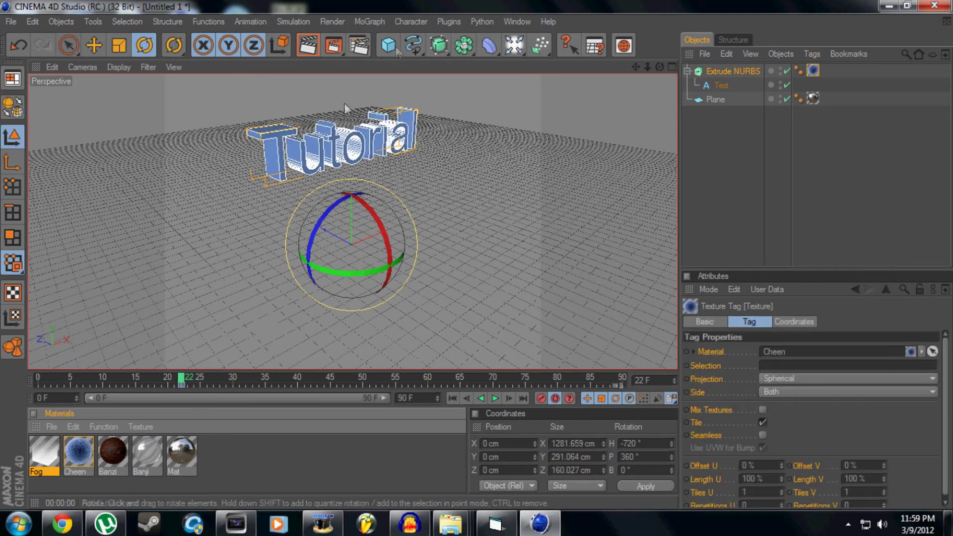
pyautogui.click(310, 45)
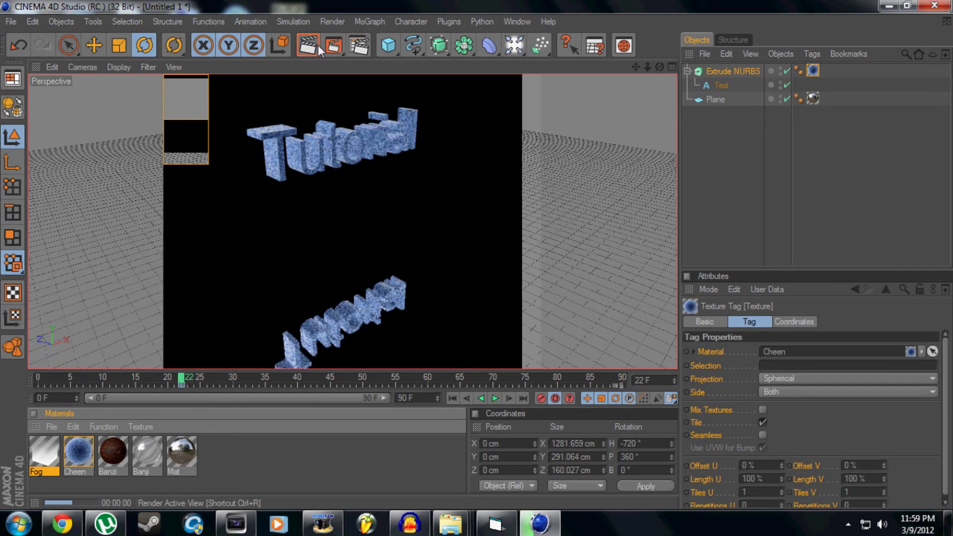
pyautogui.keyDown('alt'); pyautogui.moveTo(466, 97); pyautogui.dragTo(681, 31); pyautogui.keyUp('alt')
pyautogui.keyDown('alt'); pyautogui.moveTo(641, 67); pyautogui.dragTo(387, 54); pyautogui.keyUp('alt')
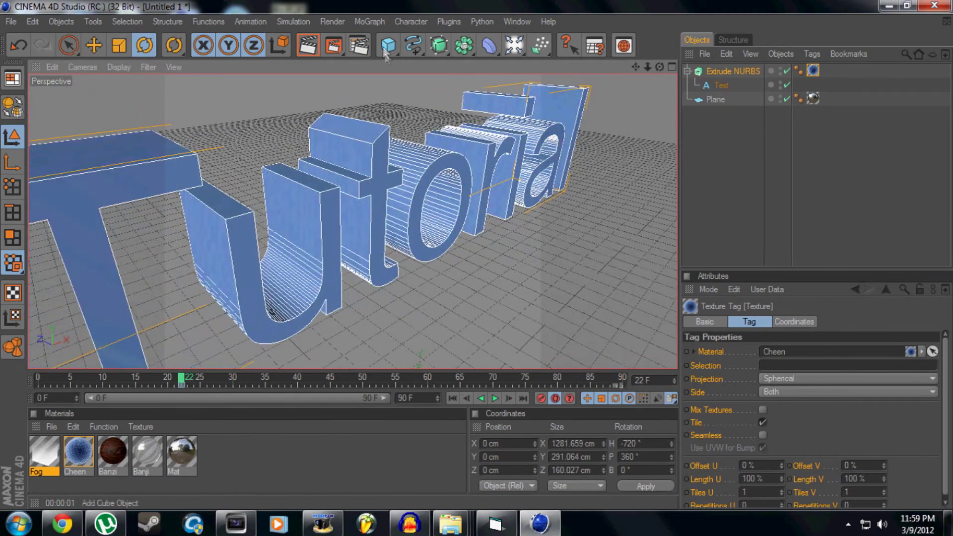
pyautogui.click(308, 47)
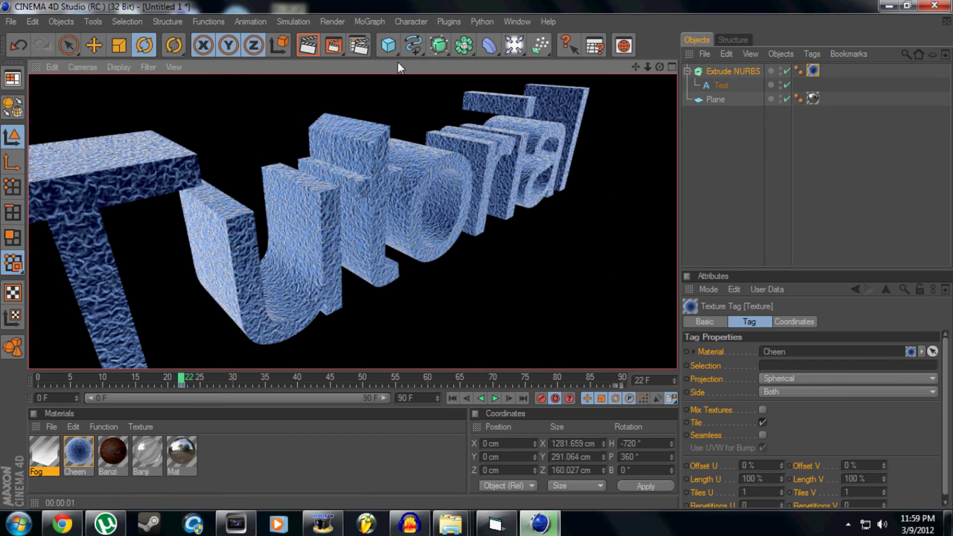
# Apply the Banzi wood material to the extruded text and render the active view
pyautogui.keyDown('alt'); pyautogui.moveTo(441, 74); pyautogui.dragTo(308, 278); pyautogui.keyUp('alt')
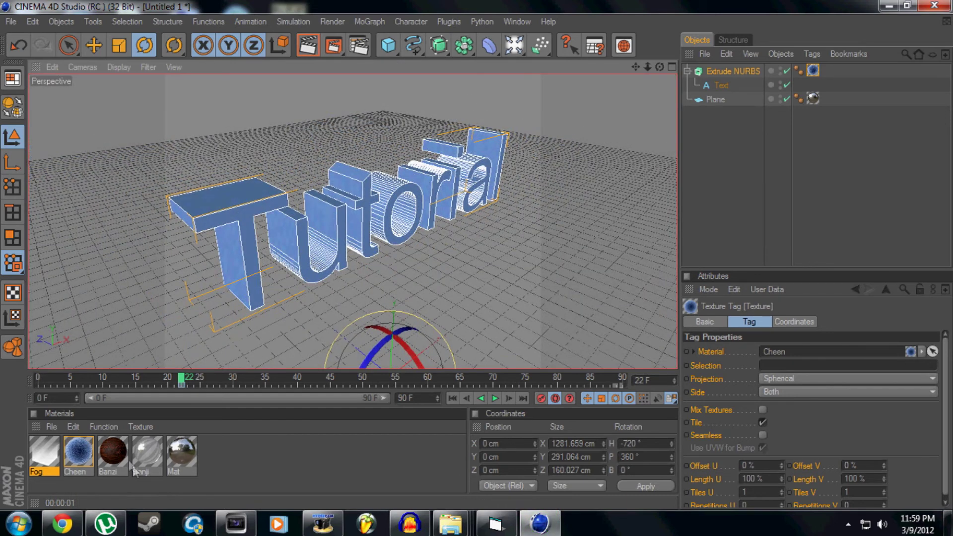
pyautogui.moveTo(174, 365); pyautogui.dragTo(260, 224)
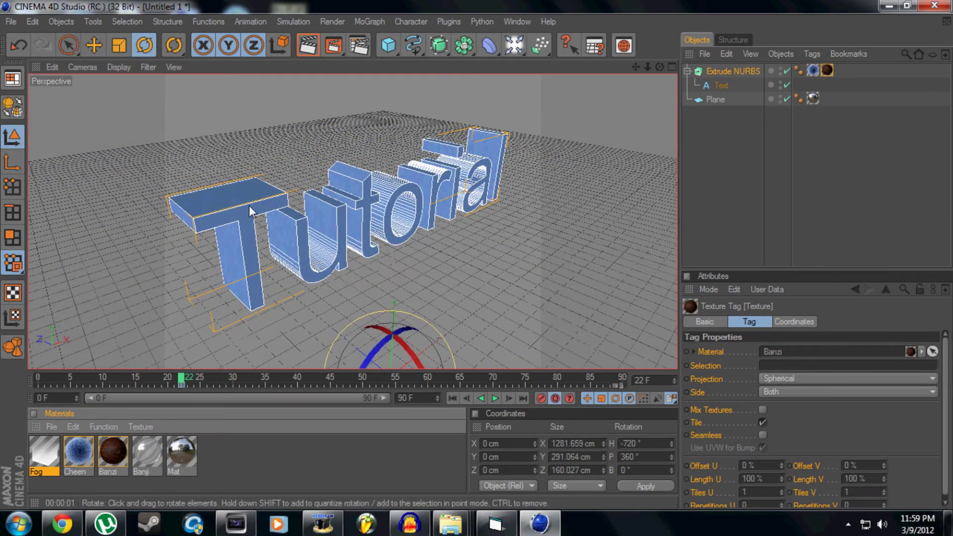
pyautogui.click(307, 47)
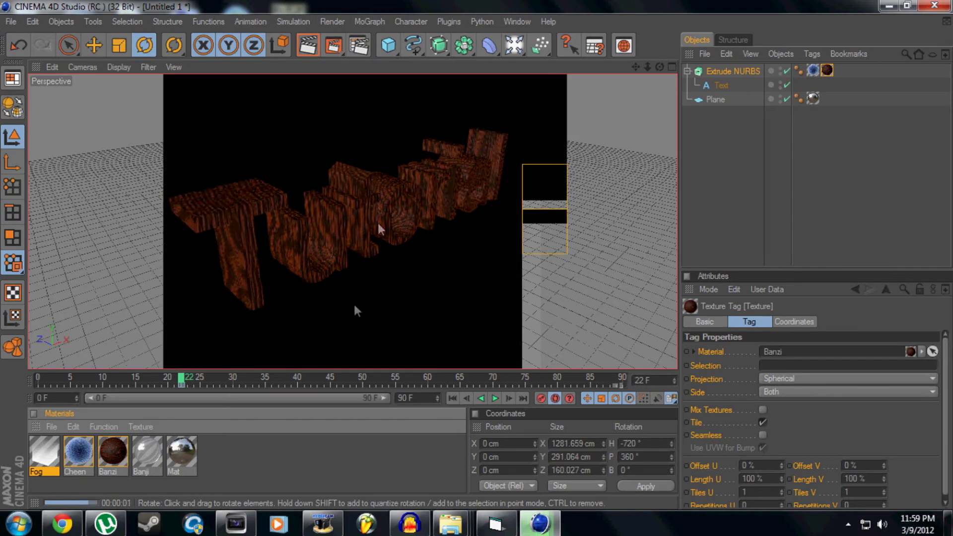
# Apply the Banji material to the extruded text with its diffuse Volume Color set to red, and render the active view
pyautogui.click(153, 448)
pyautogui.moveTo(153, 447); pyautogui.dragTo(234, 232)
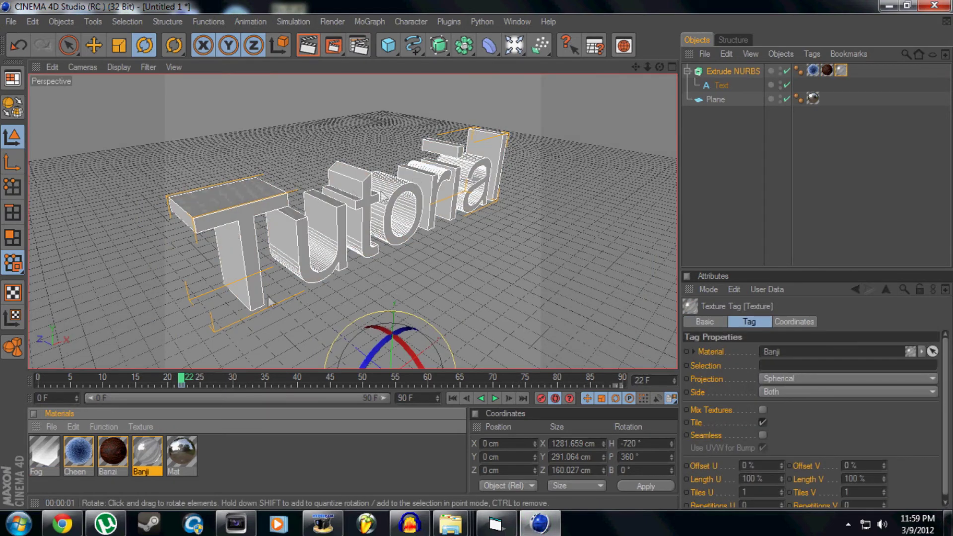
pyautogui.doubleClick(144, 451)
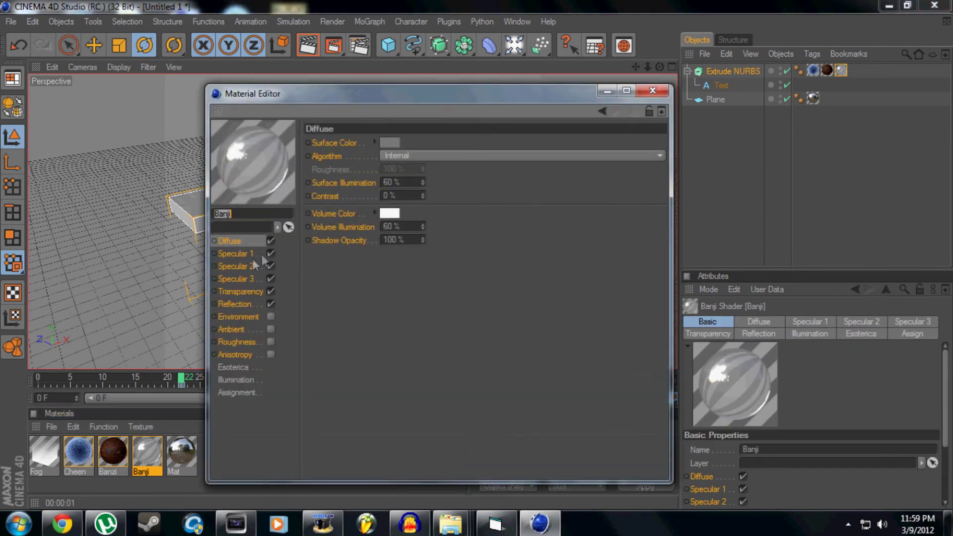
pyautogui.click(389, 214)
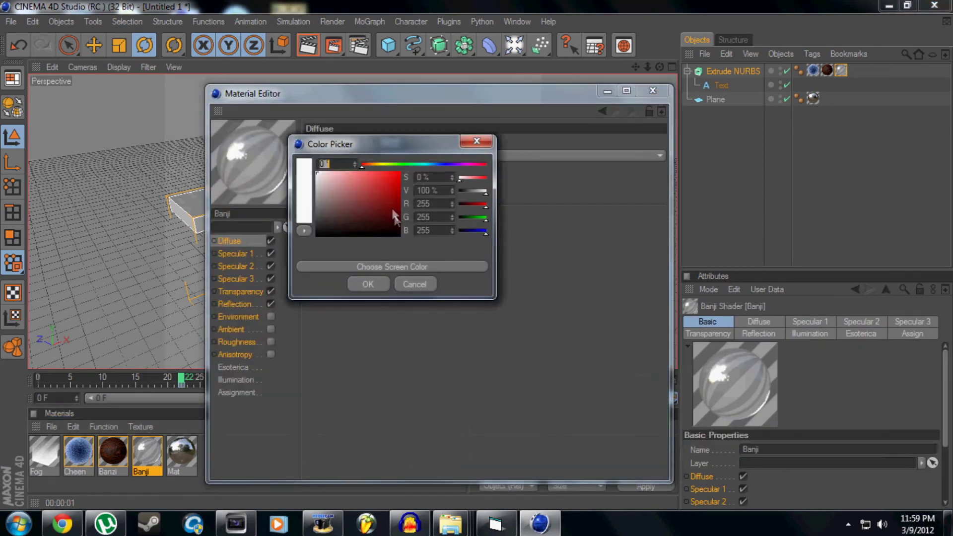
pyautogui.click(377, 284)
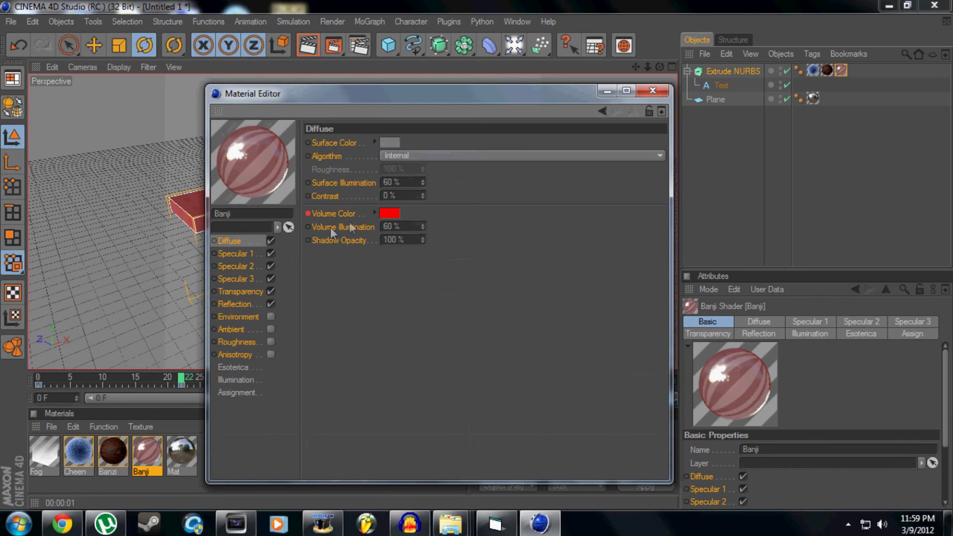
pyautogui.click(651, 92)
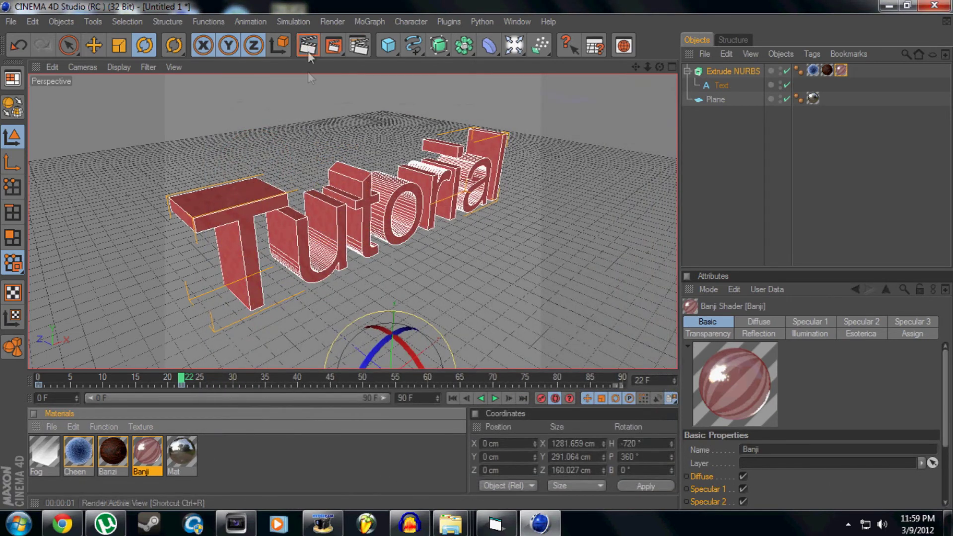
pyautogui.click(308, 49)
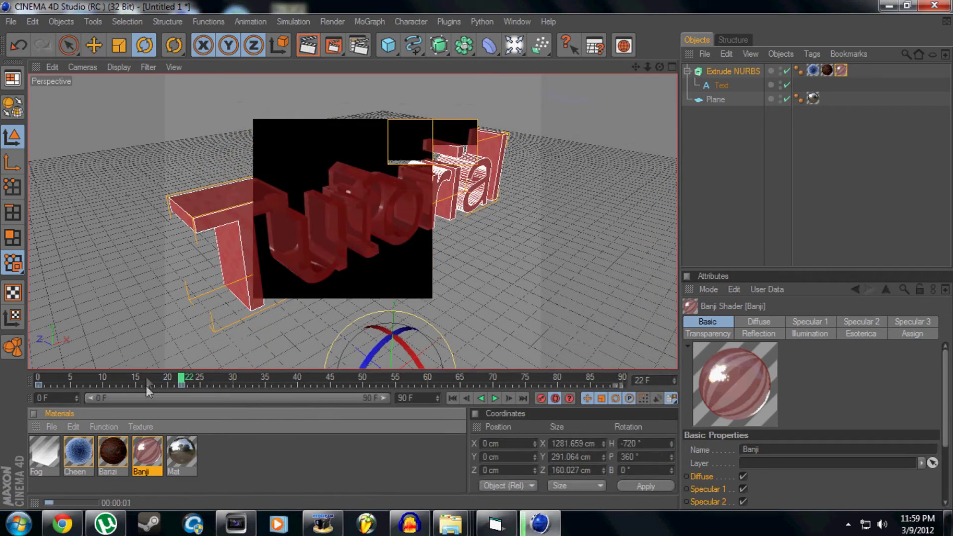
# Undo the Banji color change and all the materials applied to the extruded text
pyautogui.click(841, 71)
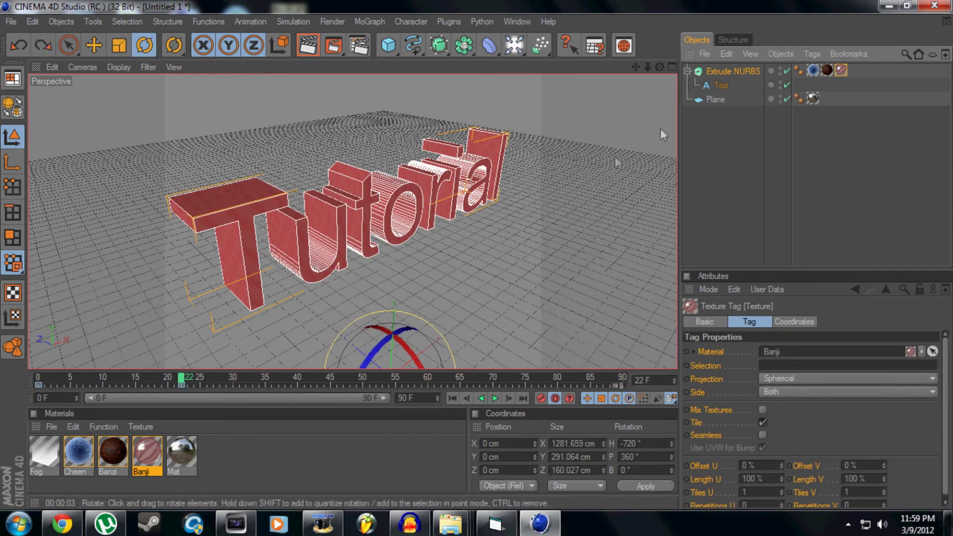
pyautogui.hotkey('ctrl', 'z')
pyautogui.hotkey('ctrl', 'z')
pyautogui.hotkey('ctrl', 'z')
pyautogui.hotkey('ctrl', 'z')
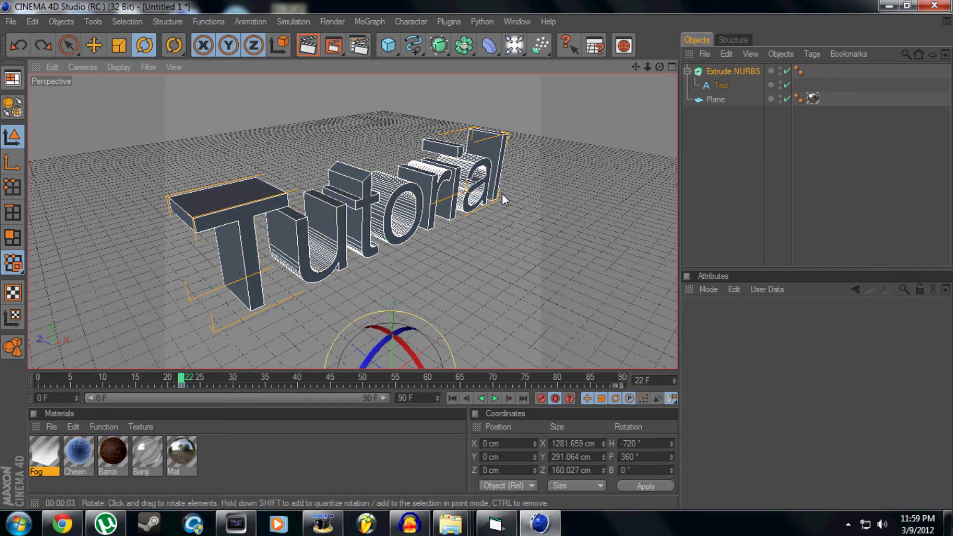
# Create a new Nukei shader material
pyautogui.click(52, 427)
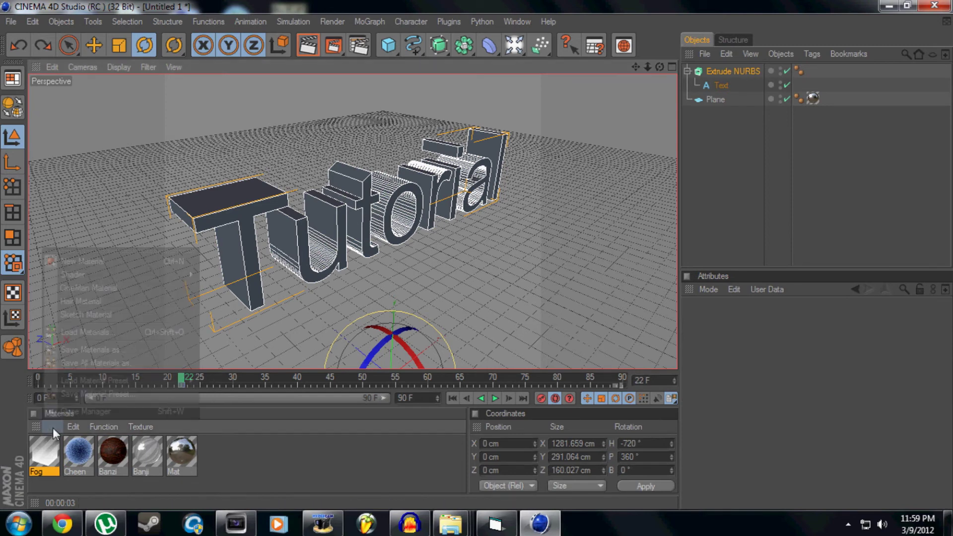
pyautogui.moveTo(111, 277)
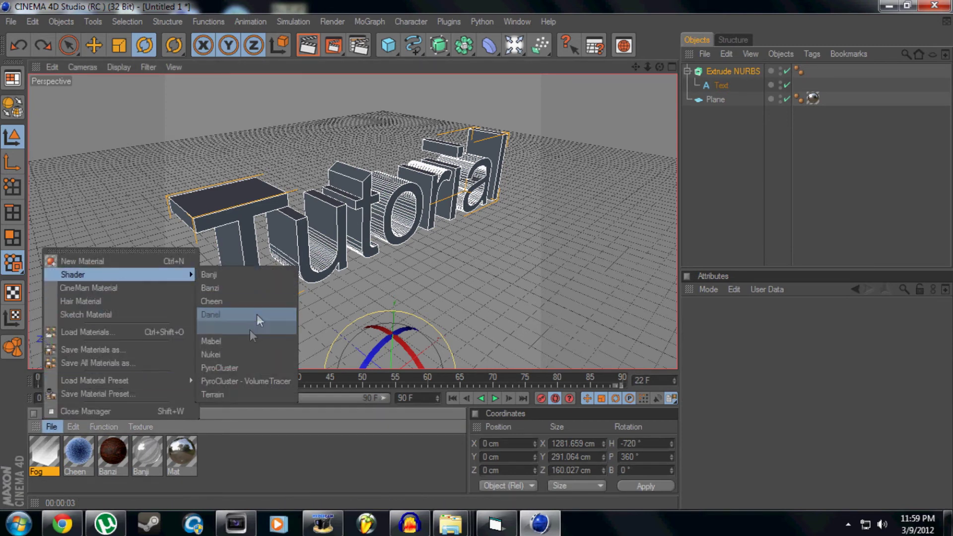
pyautogui.click(249, 354)
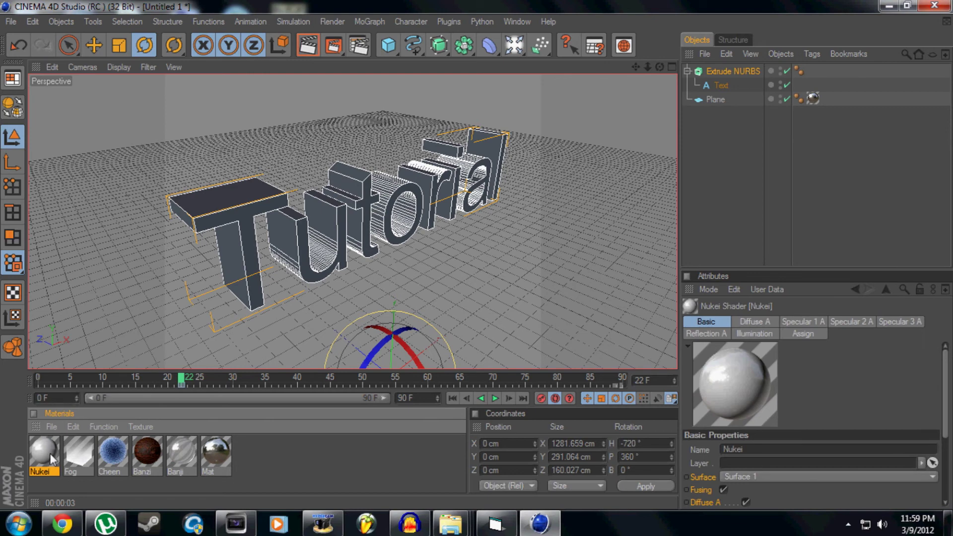
# Set the Nukei material's Diffuse A color to green (R 102, G 161, B 0) and apply the material to the extruded text
pyautogui.doubleClick(50, 453)
pyautogui.click(234, 267)
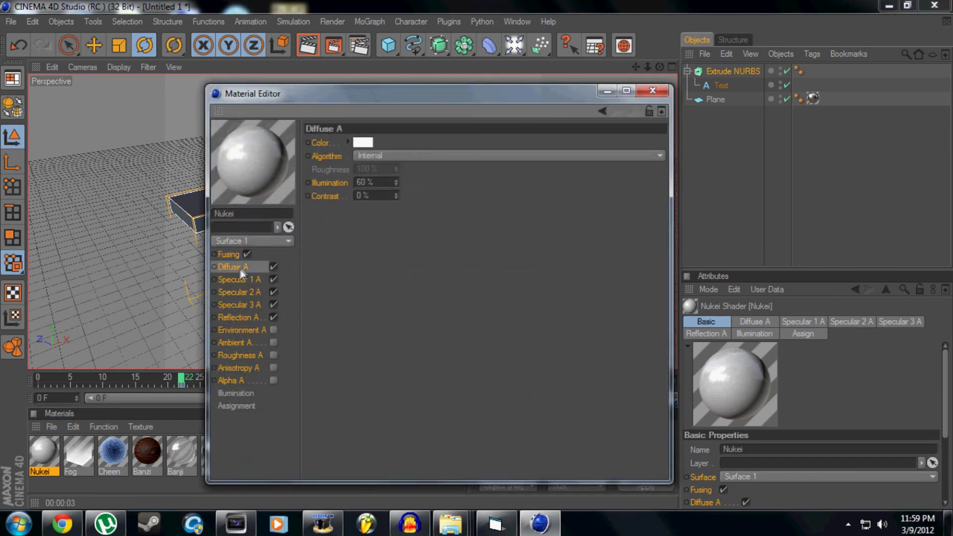
pyautogui.click(362, 143)
pyautogui.moveTo(338, 130); pyautogui.dragTo(376, 123)
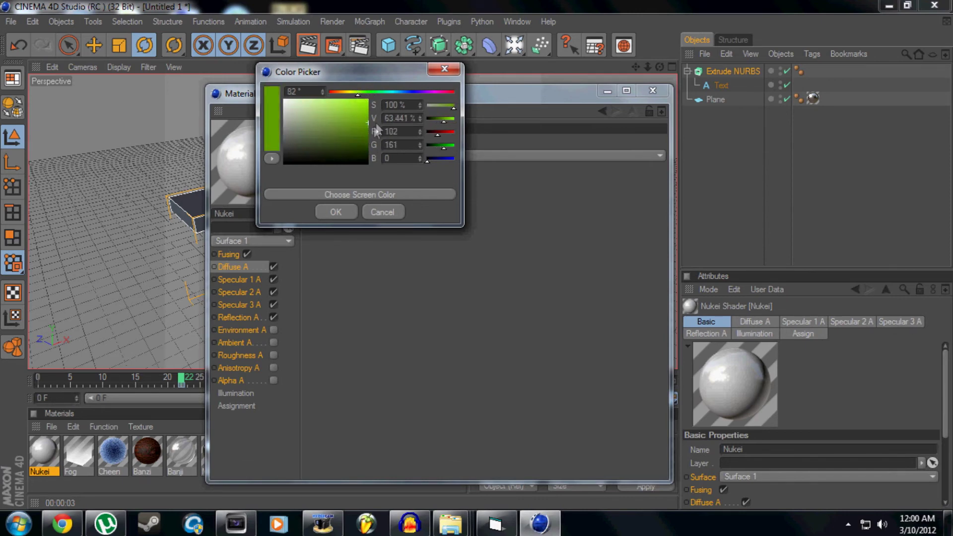
pyautogui.click(336, 212)
pyautogui.click(654, 92)
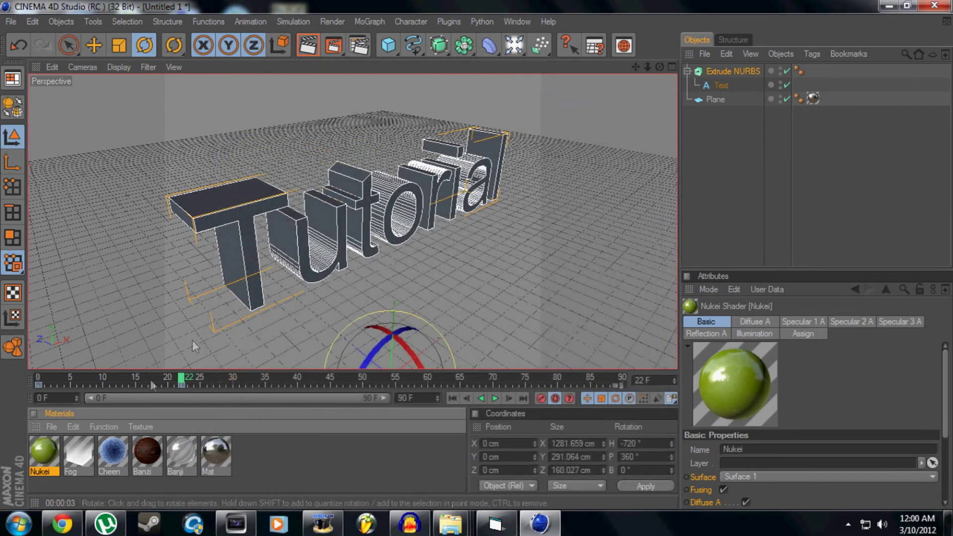
pyautogui.moveTo(45, 455); pyautogui.dragTo(239, 222)
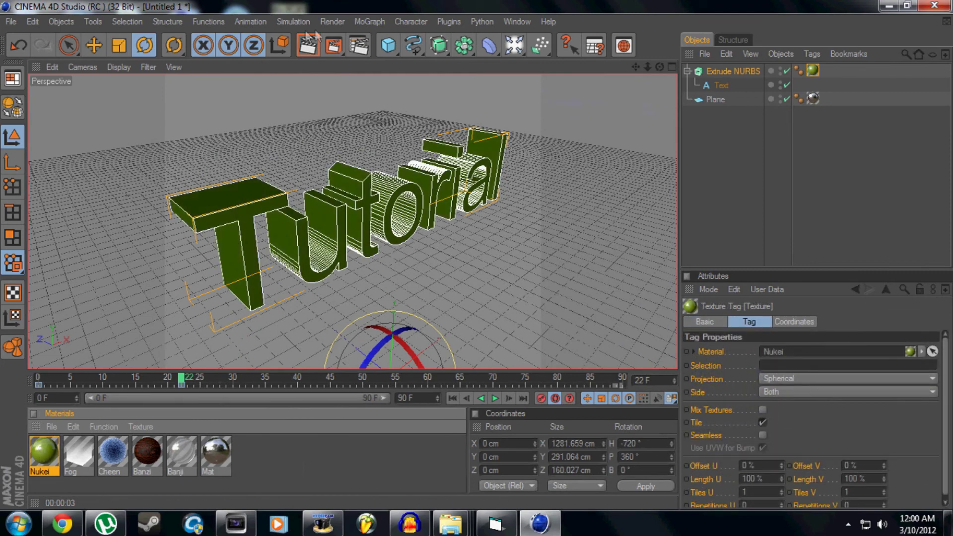
# Render the active view to preview the green Nukei material on the extruded text
pyautogui.click(308, 50)
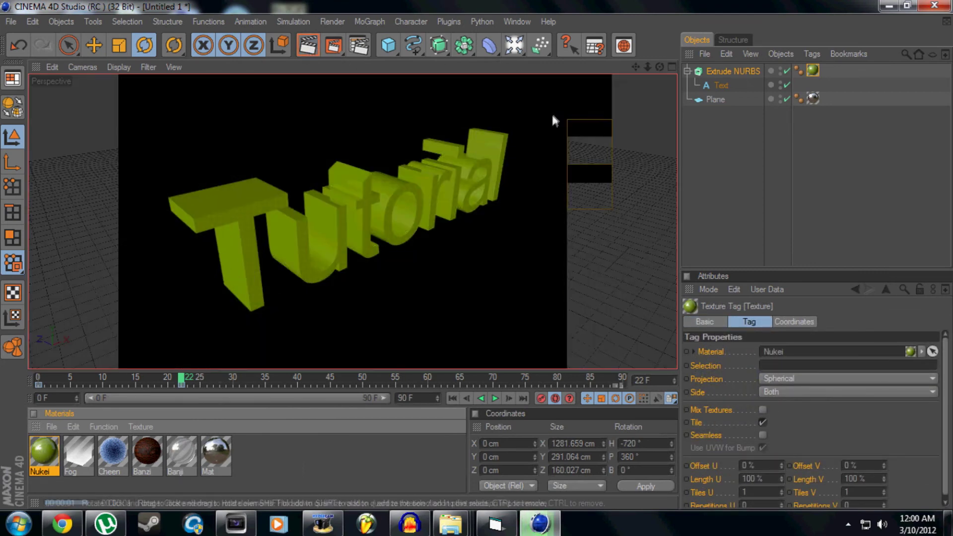
pyautogui.moveTo(635, 67); pyautogui.dragTo(645, 111)
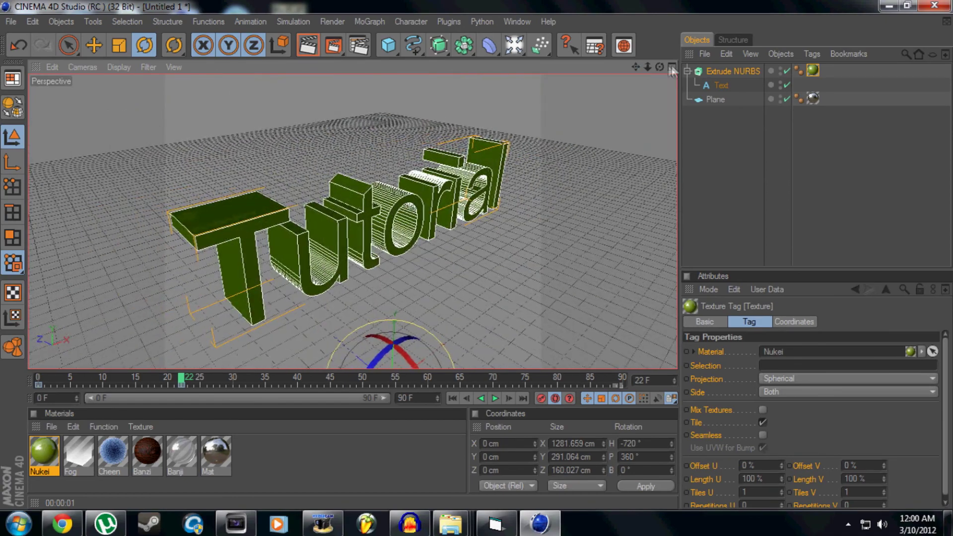
pyautogui.moveTo(659, 66); pyautogui.dragTo(715, 82)
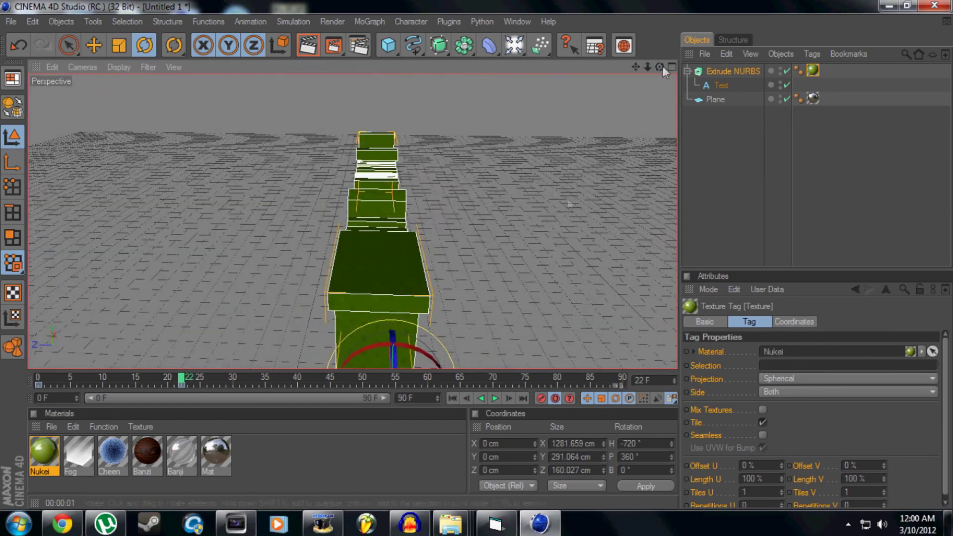
# Create a new standard material and review its Environment, Reflection, Transparency, Luminance, Diffusion, Alpha and Fog channel settings
pyautogui.doubleClick(309, 460)
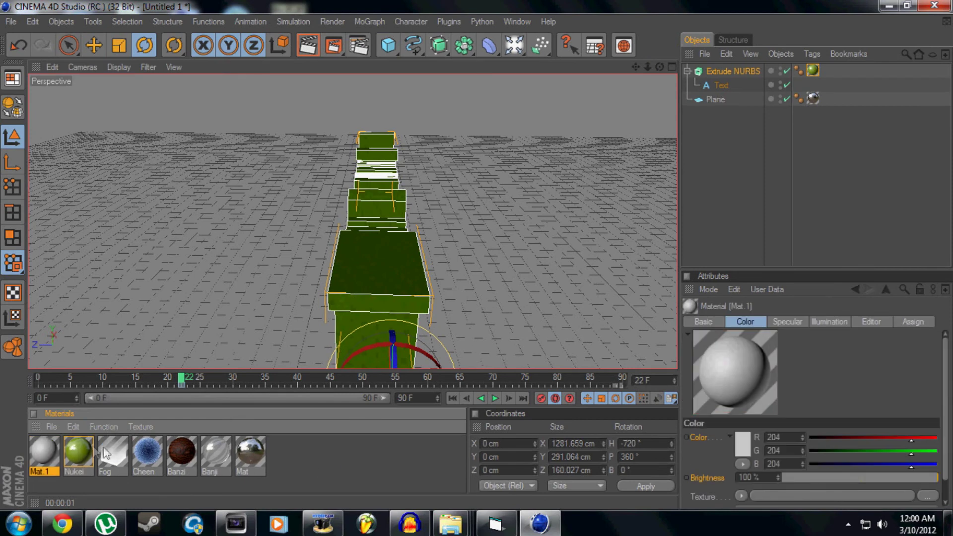
pyautogui.doubleClick(55, 451)
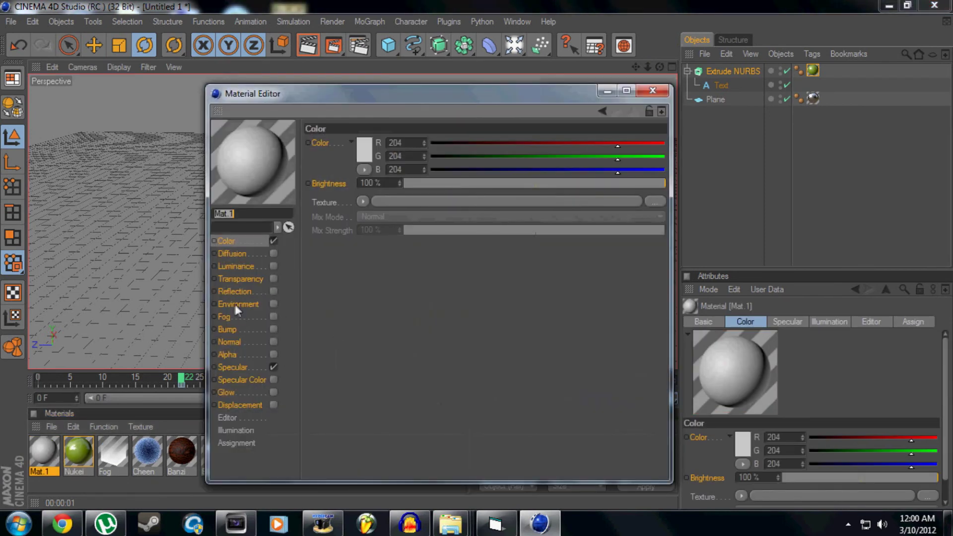
pyautogui.click(234, 305)
pyautogui.click(244, 292)
pyautogui.click(251, 278)
pyautogui.click(246, 266)
pyautogui.click(249, 255)
pyautogui.click(242, 354)
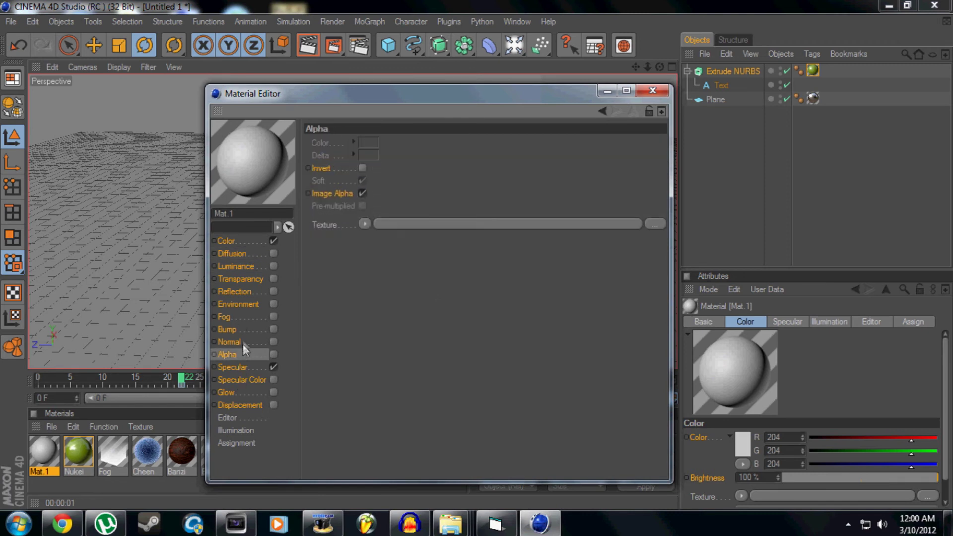
pyautogui.click(233, 317)
pyautogui.click(242, 293)
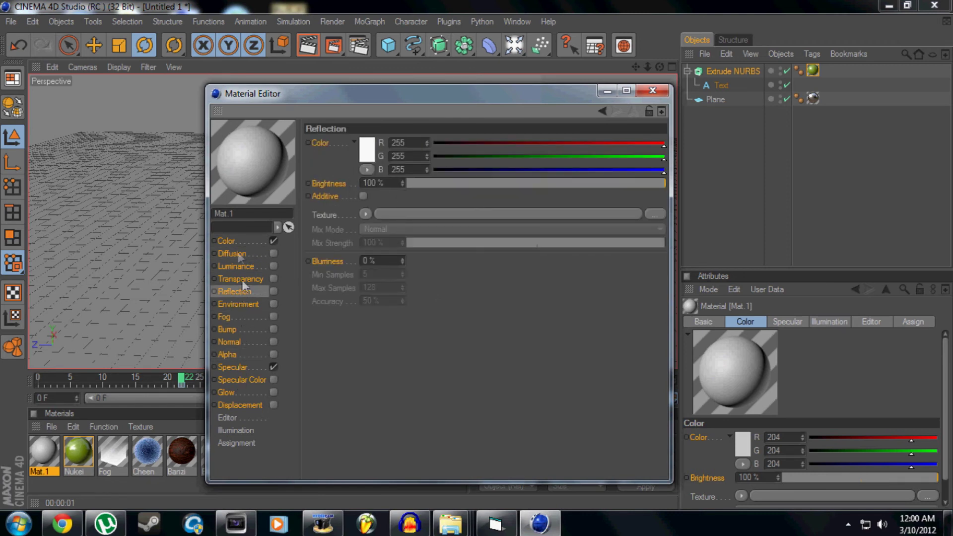
# Set the new material's Color channel to dark teal (R 0, G 111, B 123) and close the Material Editor
pyautogui.click(240, 237)
pyautogui.click(367, 151)
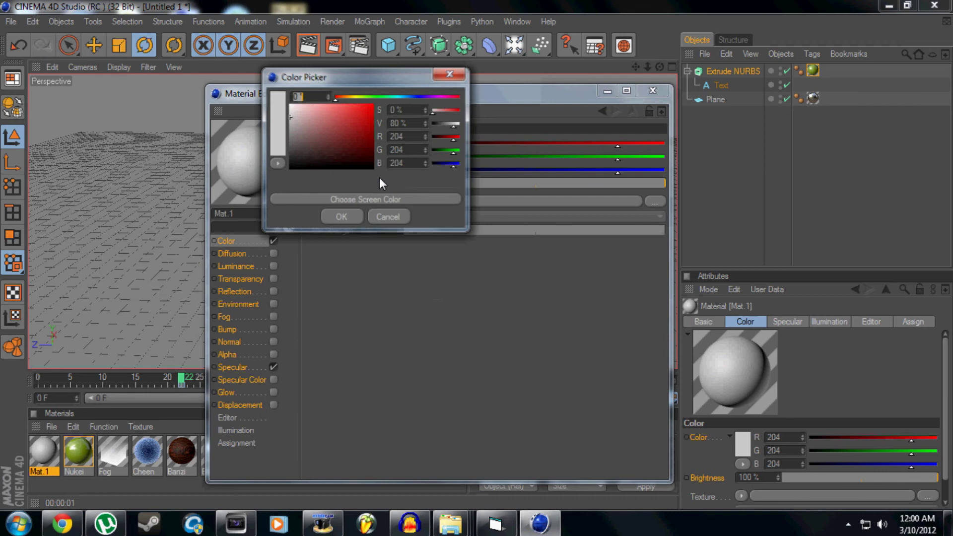
pyautogui.moveTo(370, 97); pyautogui.dragTo(393, 96)
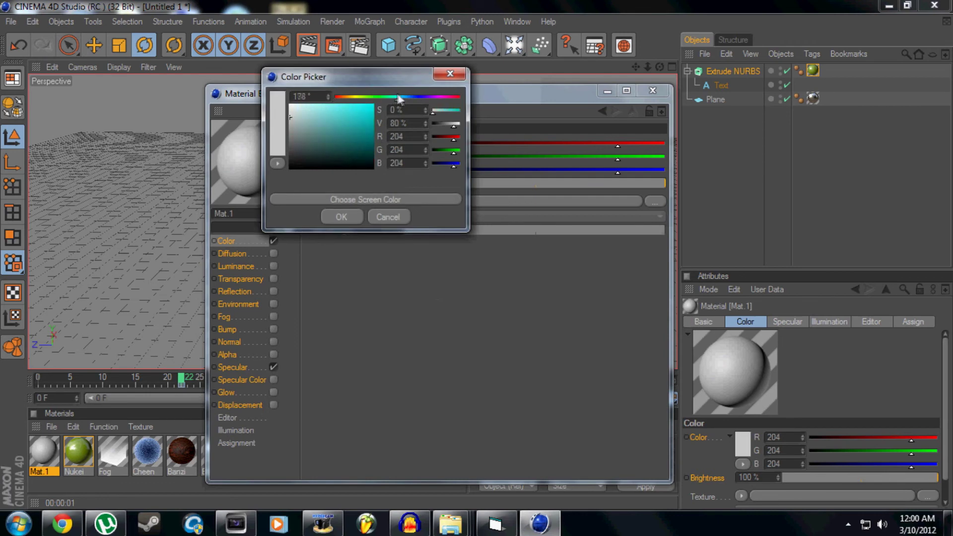
pyautogui.moveTo(370, 127); pyautogui.dragTo(382, 128)
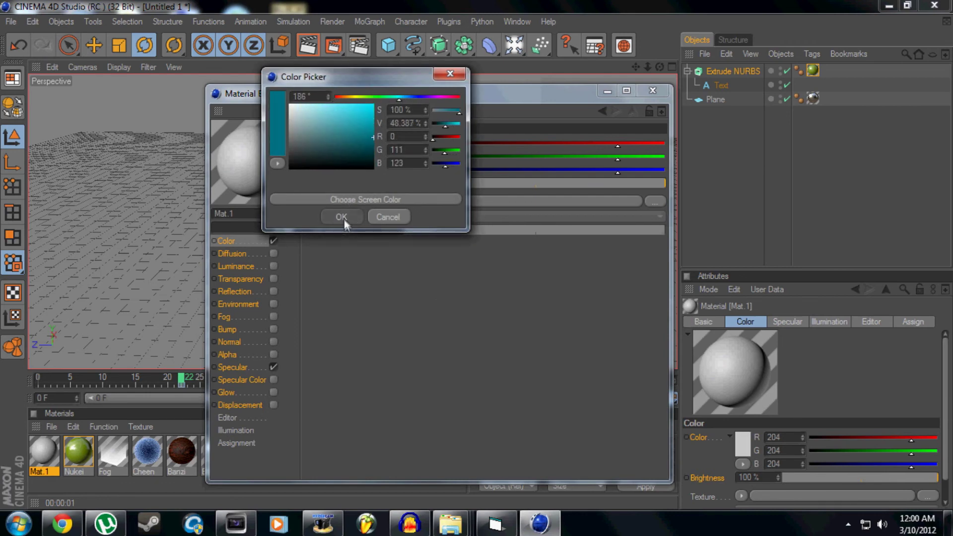
pyautogui.click(342, 217)
pyautogui.click(653, 91)
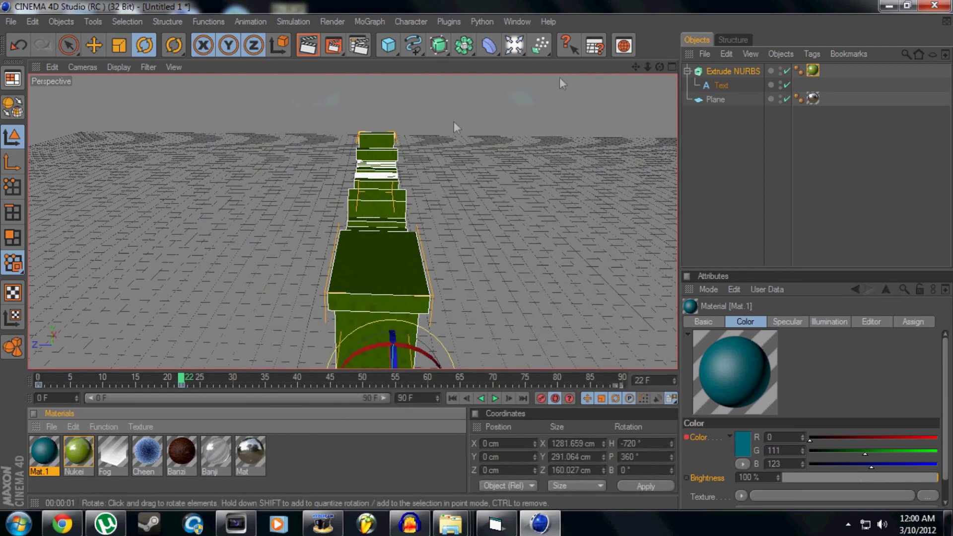
# Move the Extrude NURBS text down along the Y axis to about -546 cm
pyautogui.moveTo(660, 66); pyautogui.dragTo(620, 75)
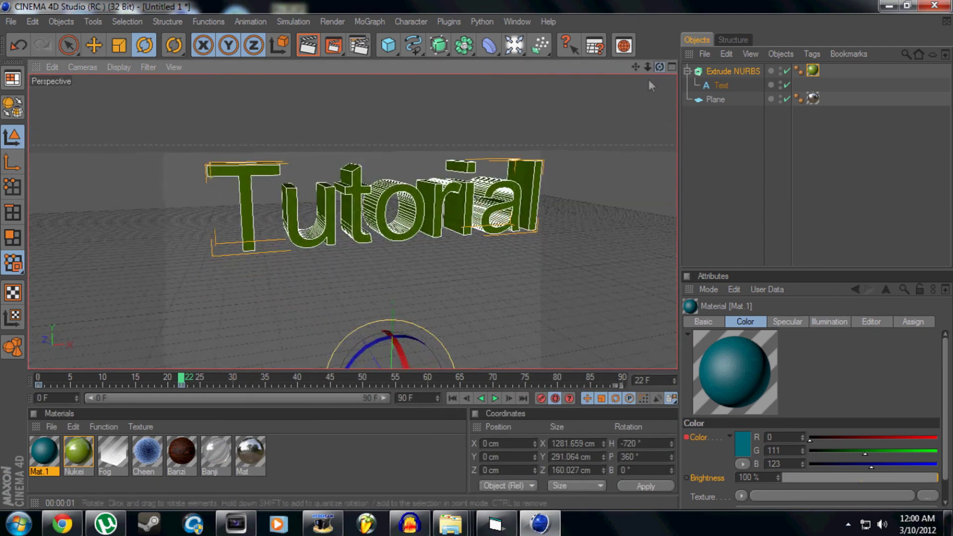
pyautogui.click(752, 70)
pyautogui.moveTo(660, 67)
pyautogui.mouseDown()
pyautogui.moveTo(646, 69)
pyautogui.moveTo(660, 67)
pyautogui.mouseUp()
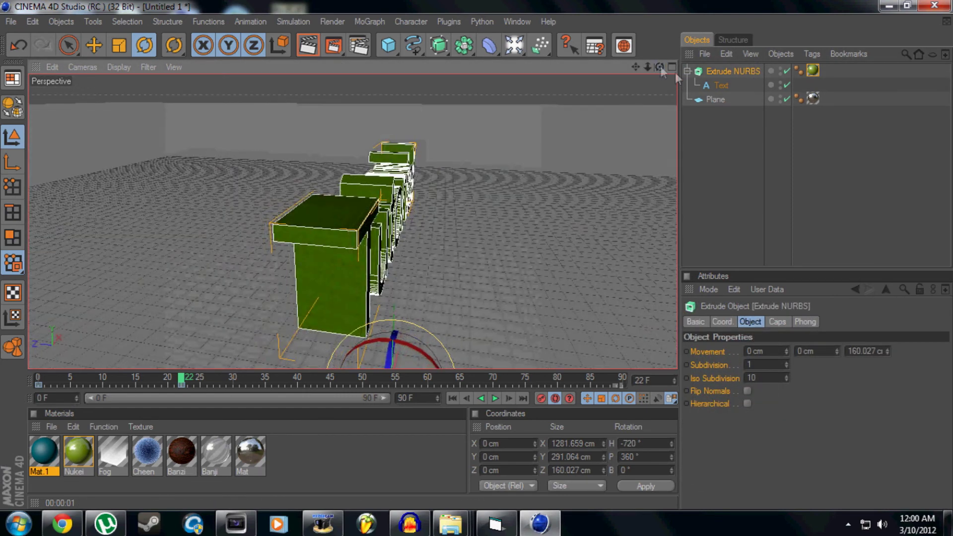
pyautogui.click(102, 48)
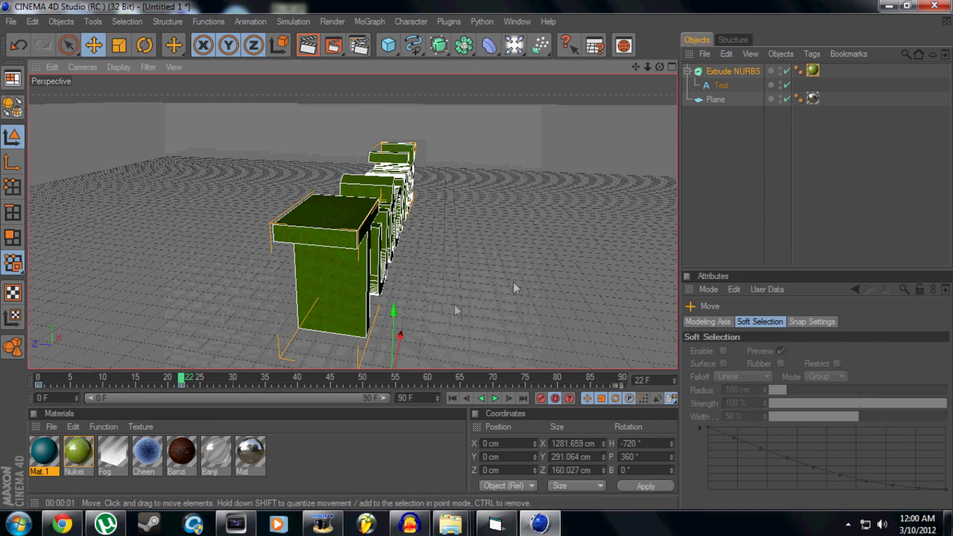
pyautogui.scroll(-5, 454, 305)
pyautogui.moveTo(373, 245); pyautogui.dragTo(370, 290)
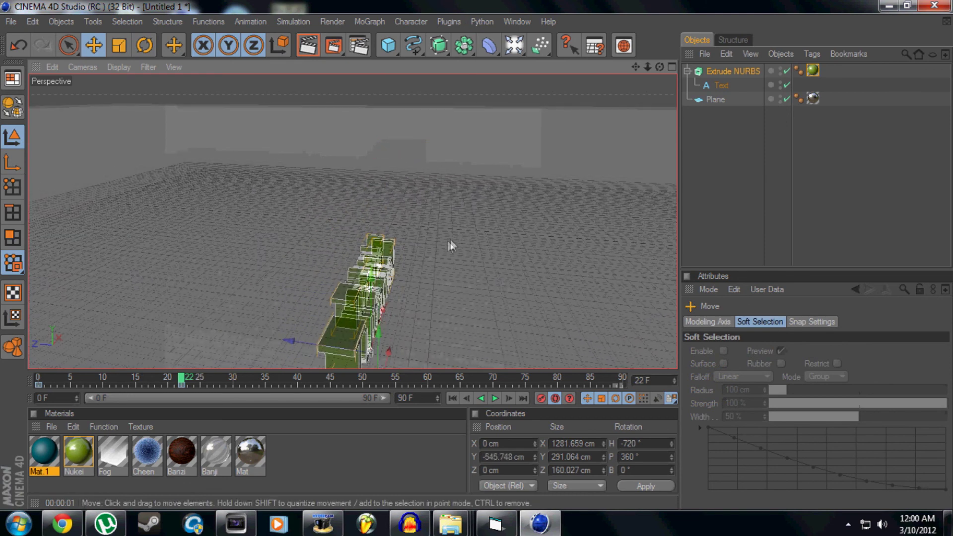
pyautogui.scroll(3, 451, 247)
pyautogui.moveTo(636, 69); pyautogui.dragTo(538, 218)
pyautogui.moveTo(636, 67); pyautogui.dragTo(326, 60)
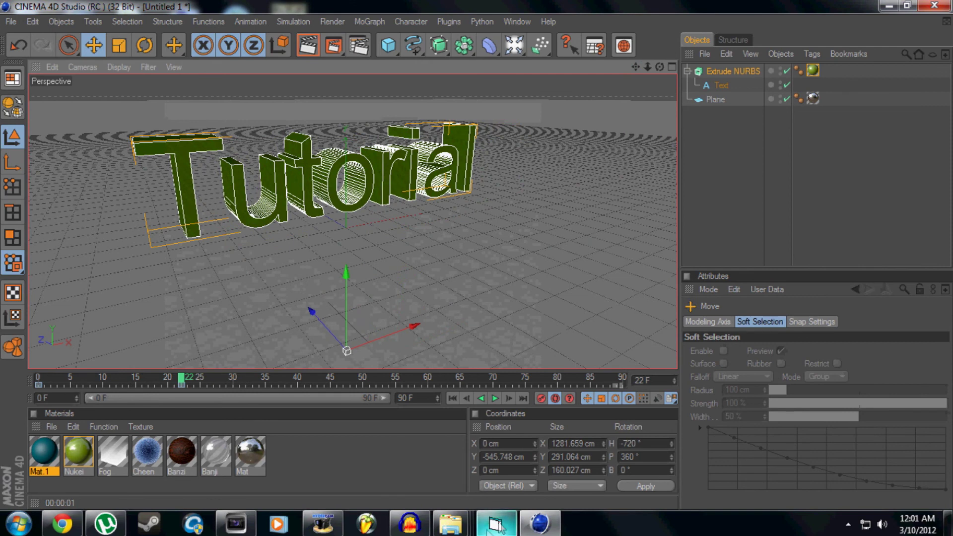
pyautogui.click(330, 527)
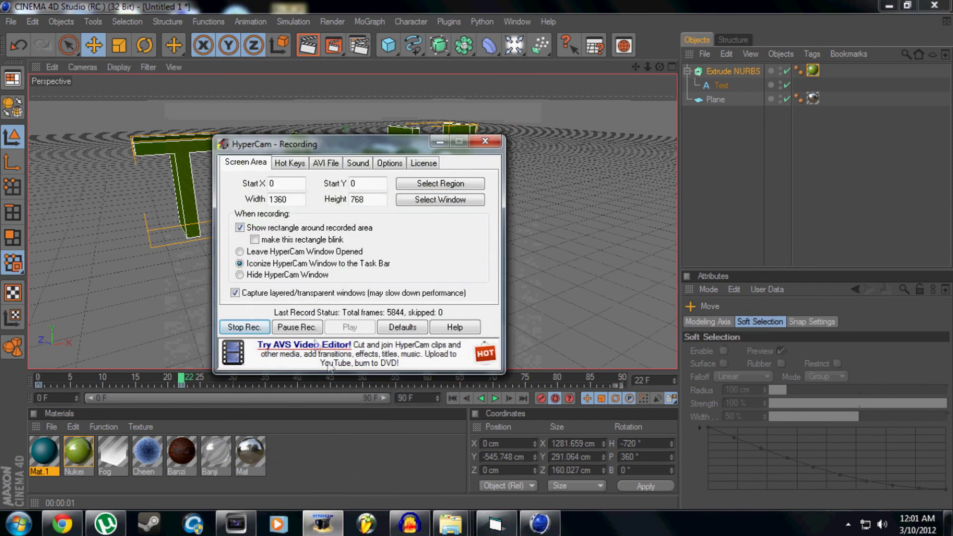